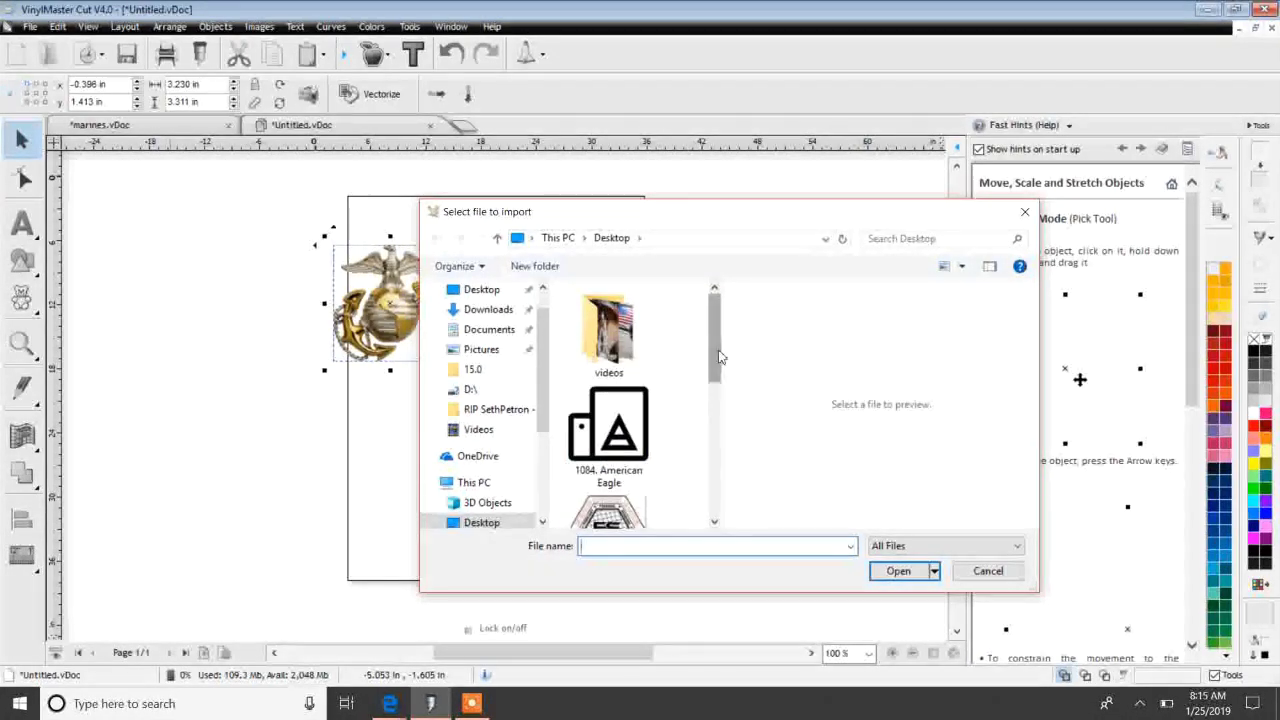
- Import marines.png onto the page and vectorize it with the default trace settings, replacing the source image
double_click(621, 392)
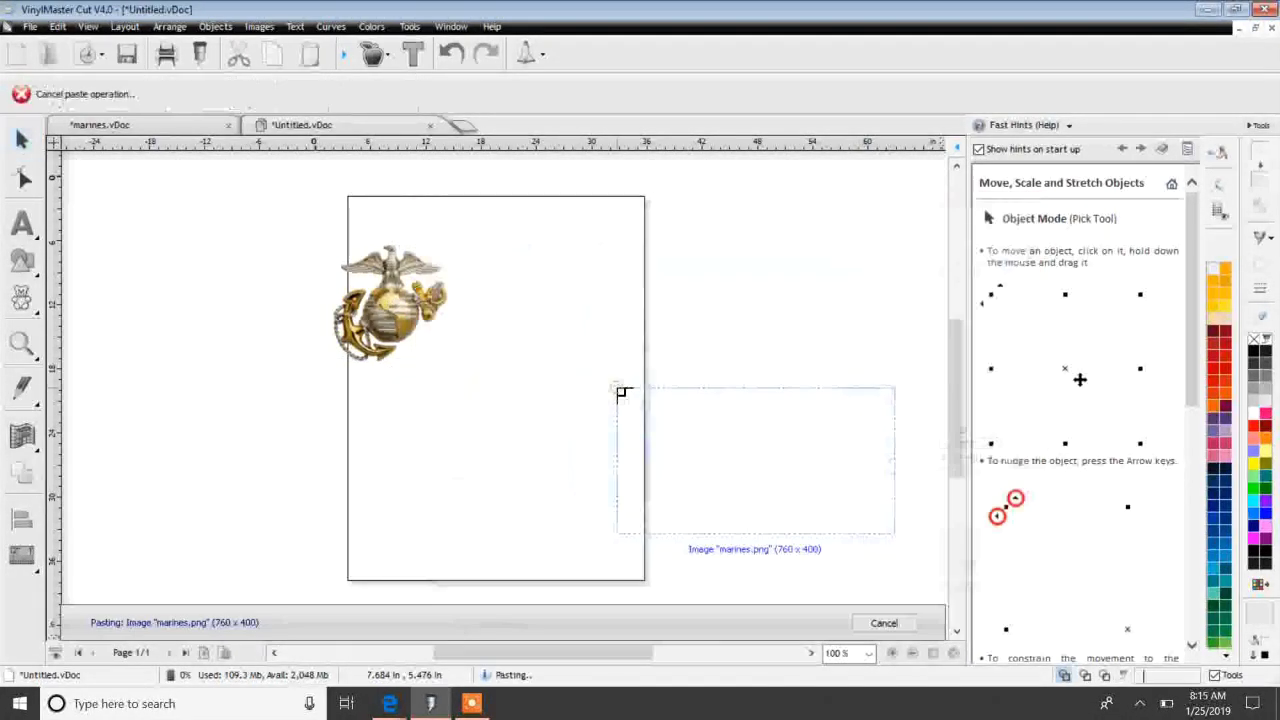
left_click(374, 349)
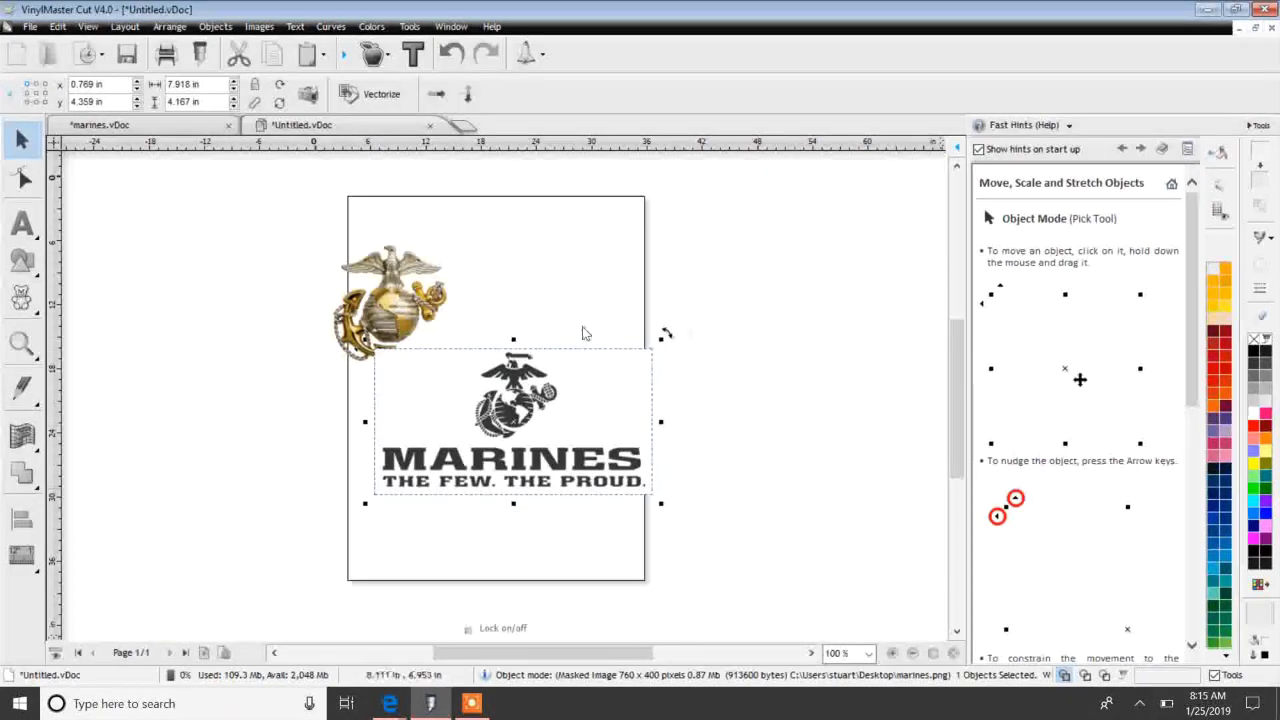
left_click(383, 95)
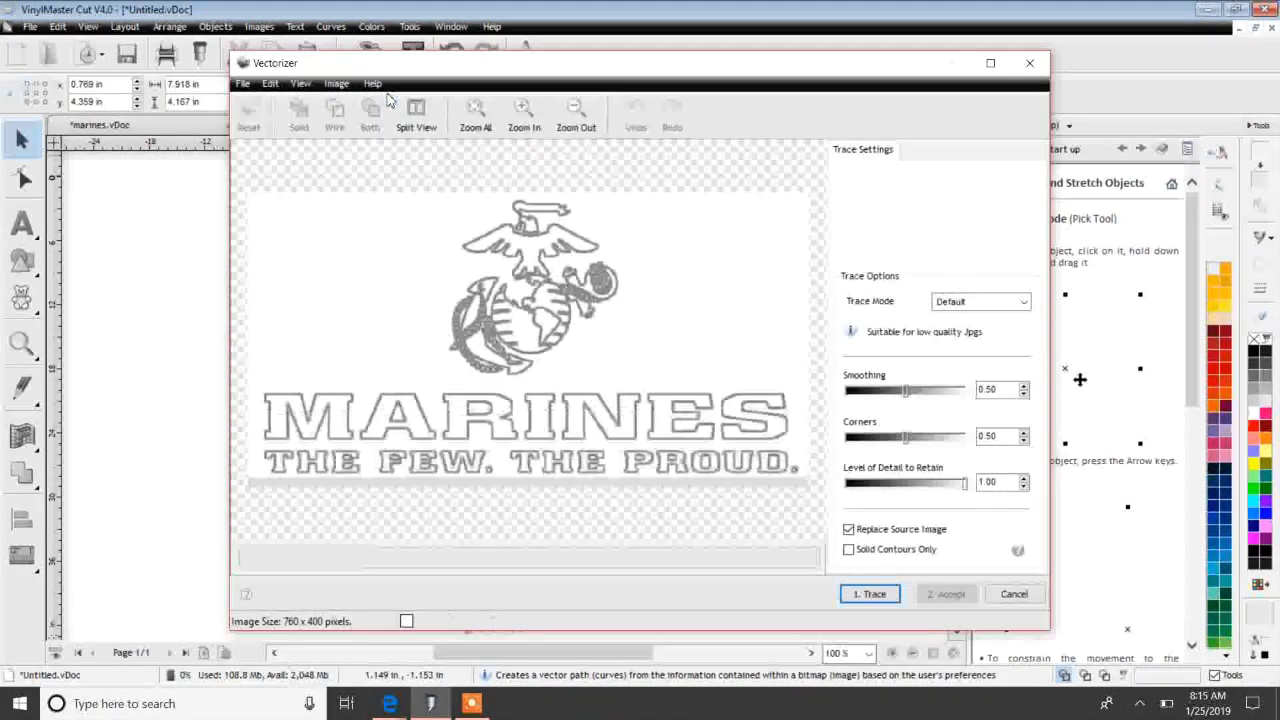
left_click(858, 594)
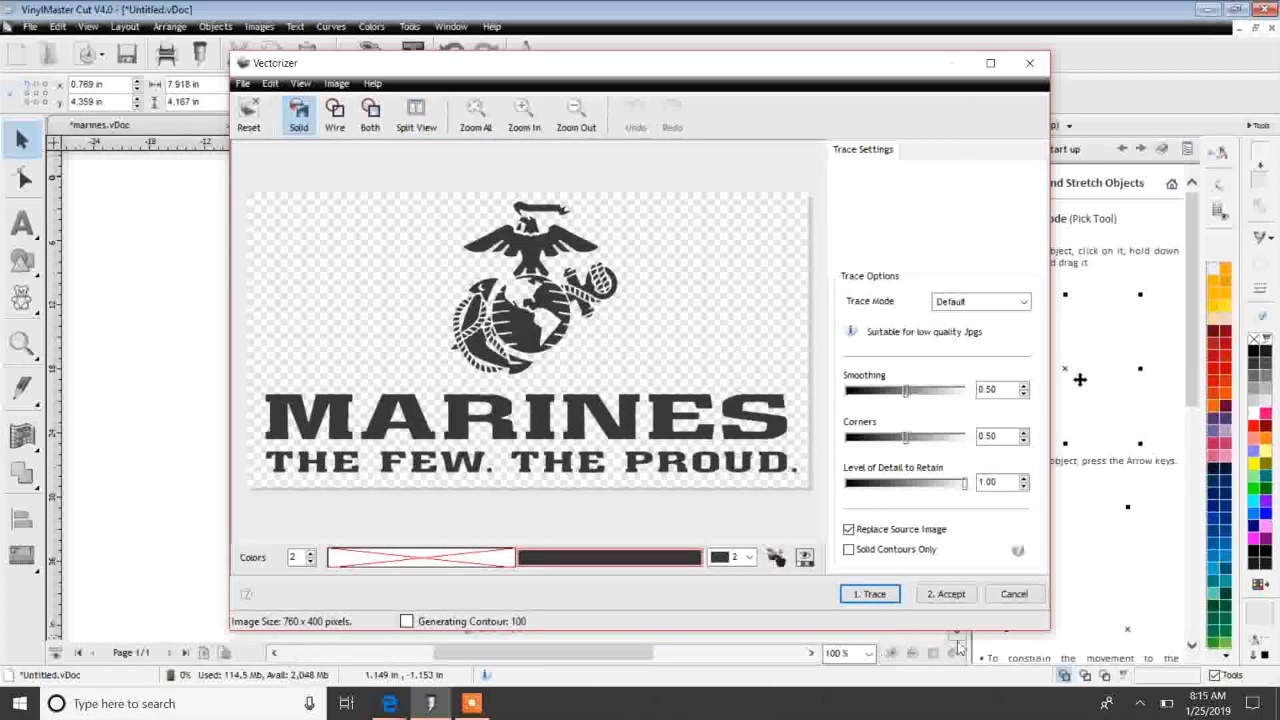
left_click(960, 596)
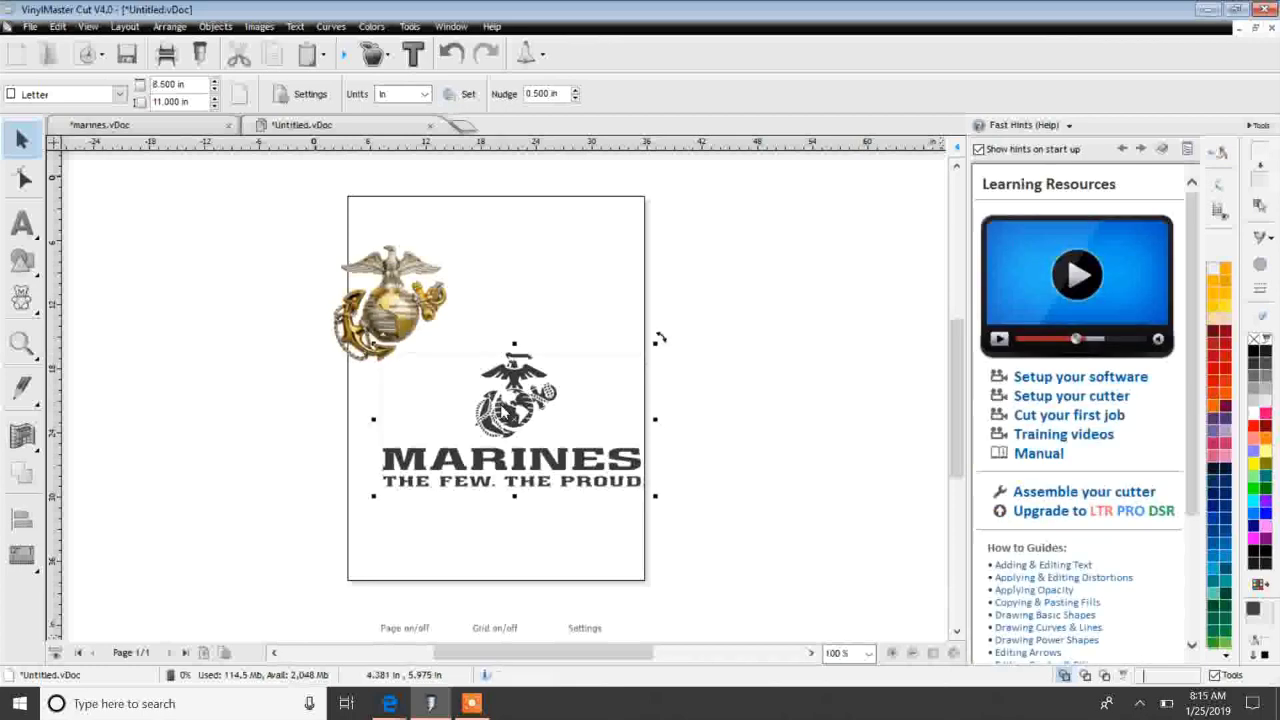
- Ungroup all parts of the traced artwork and delete the dark eagle, globe and anchor emblem above the lettering
right_click(503, 395)
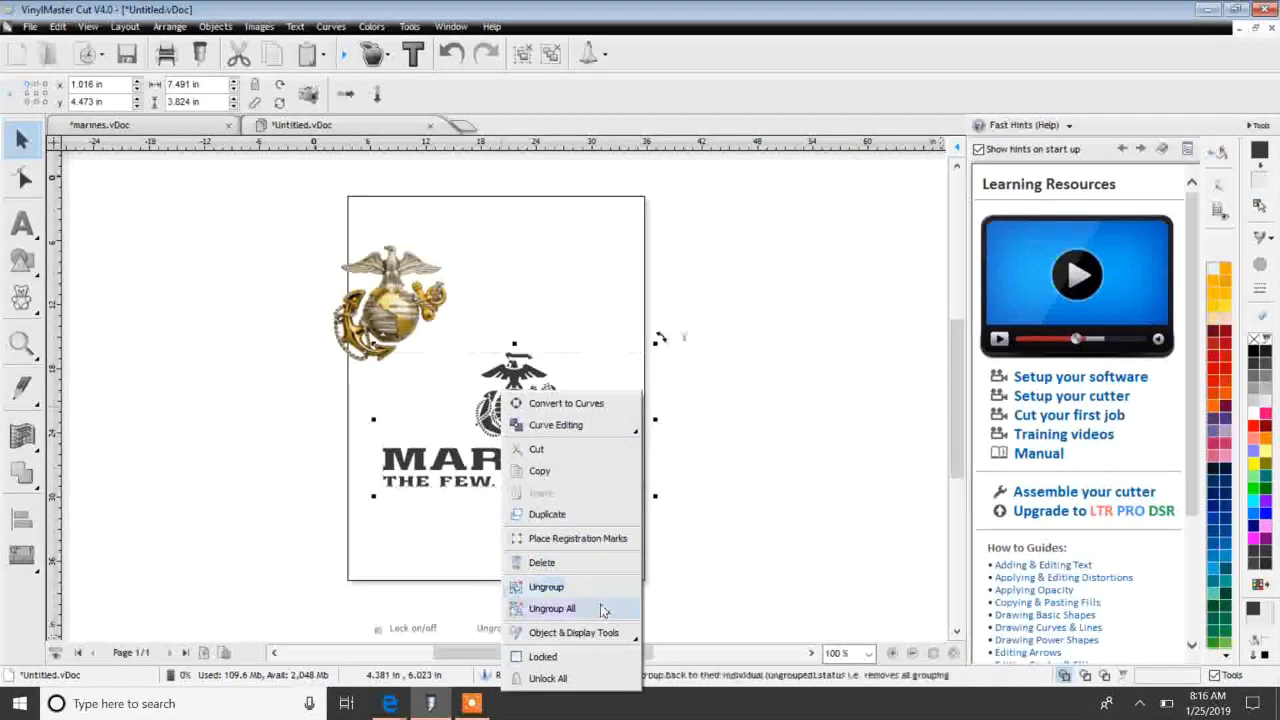
left_click(552, 608)
mouse_move(605, 332)
left_mouse_down()
mouse_move(603, 351)
mouse_move(449, 409)
mouse_move(443, 448)
left_mouse_up()
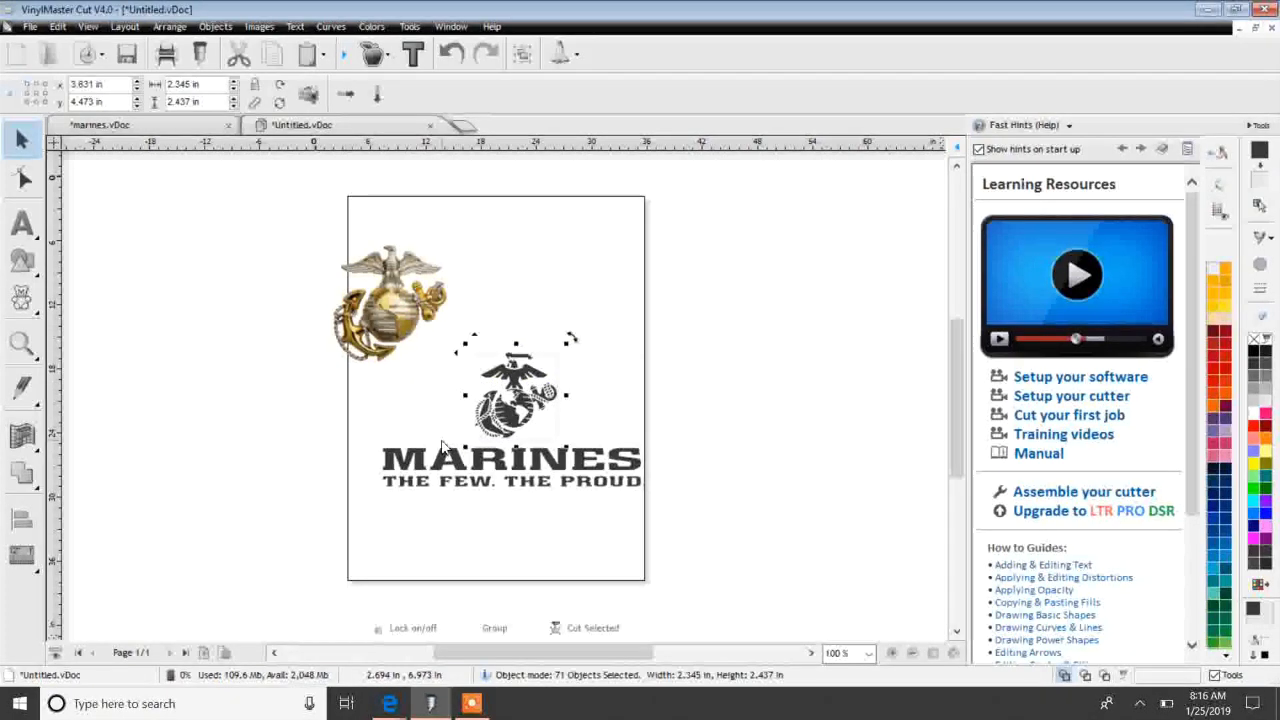
key("Delete")
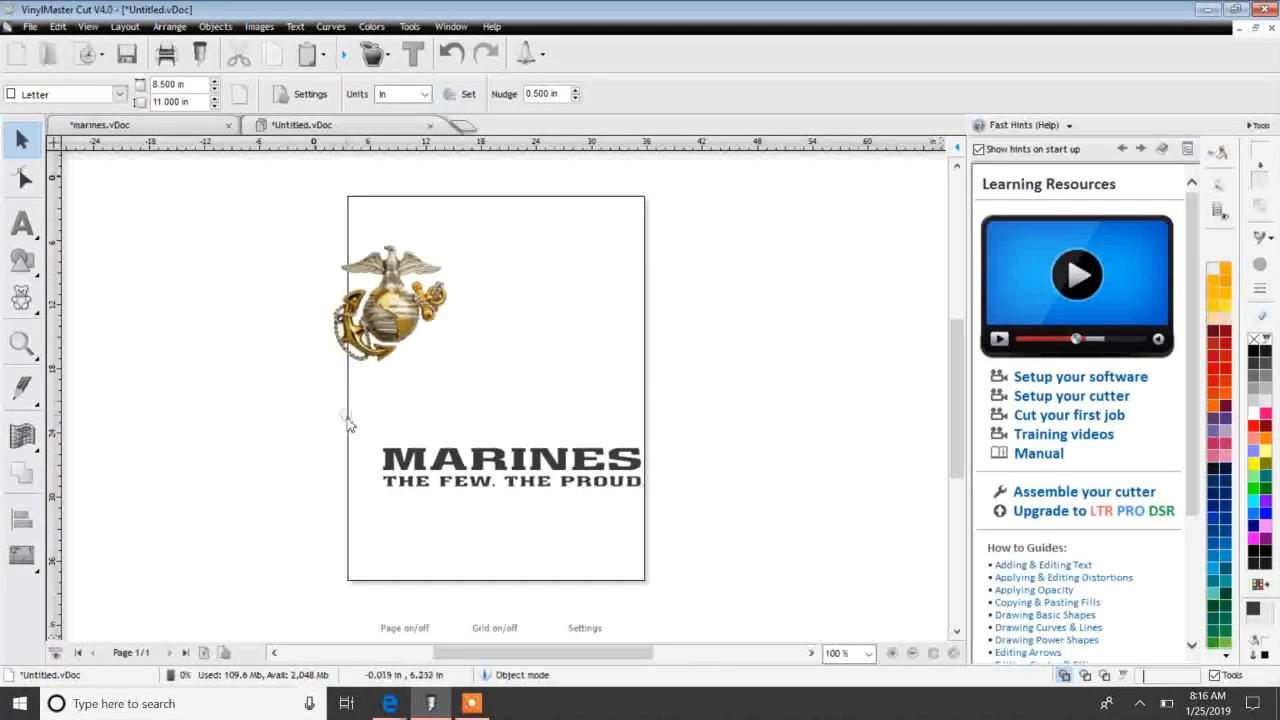
- Scale down the MARINES lettering and the tagline THE FEW. THE PROUD. below it
left_click_drag(349, 425, 524, 453)
left_click(560, 548)
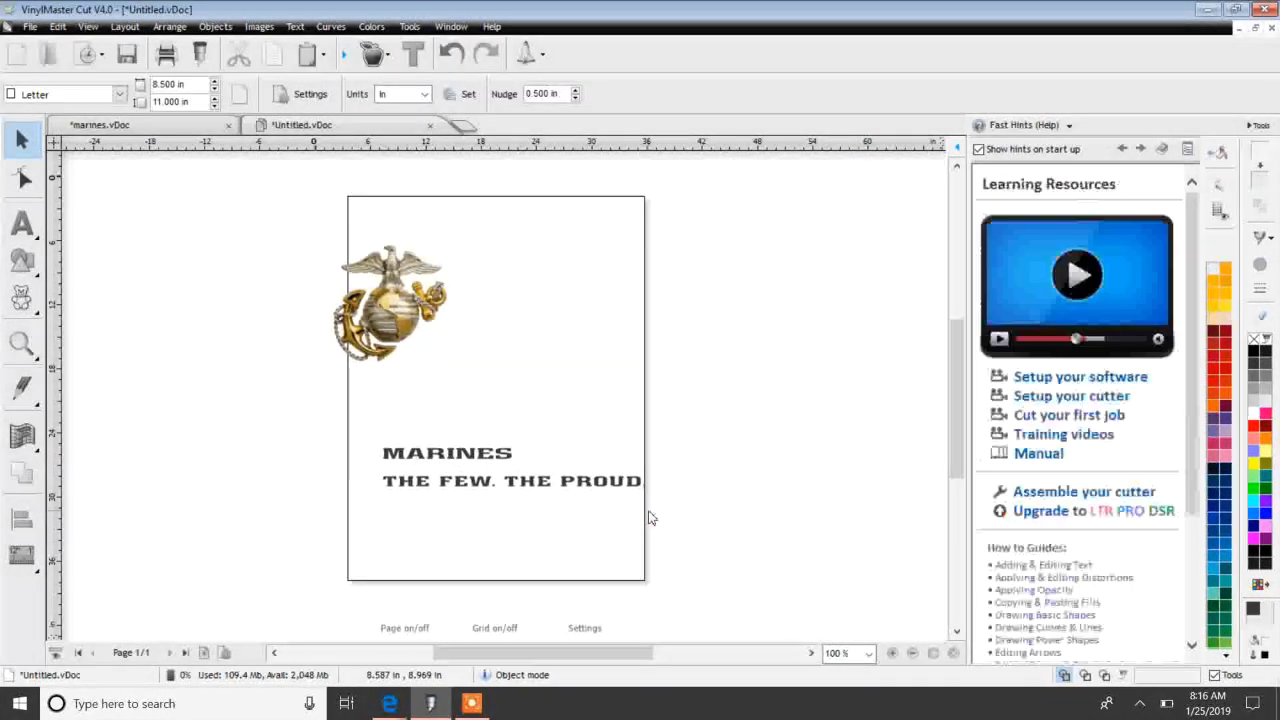
left_click_drag(648, 510, 373, 470)
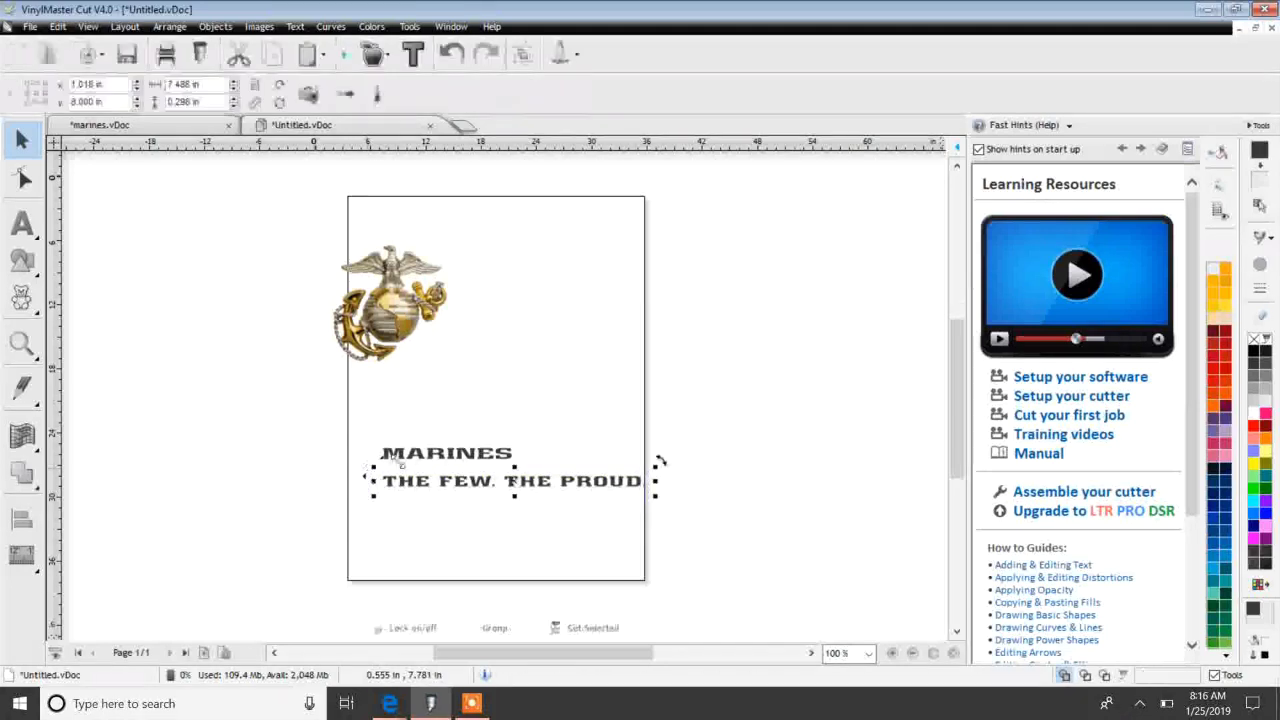
left_click(655, 502)
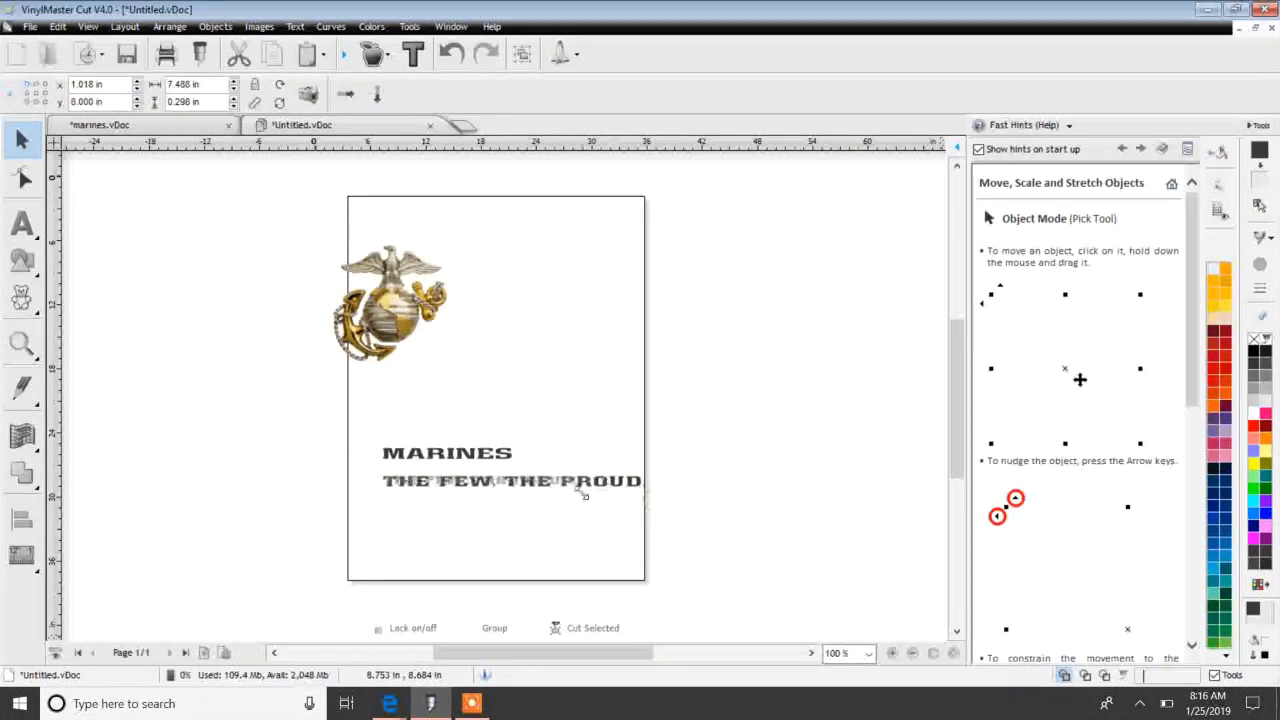
- Rearrange the tagline into two stacked lines, THE FEW. above THE PROUD
left_click_drag(540, 484, 505, 455)
left_click(520, 530)
left_click(432, 493)
left_click(465, 512)
left_click(575, 549)
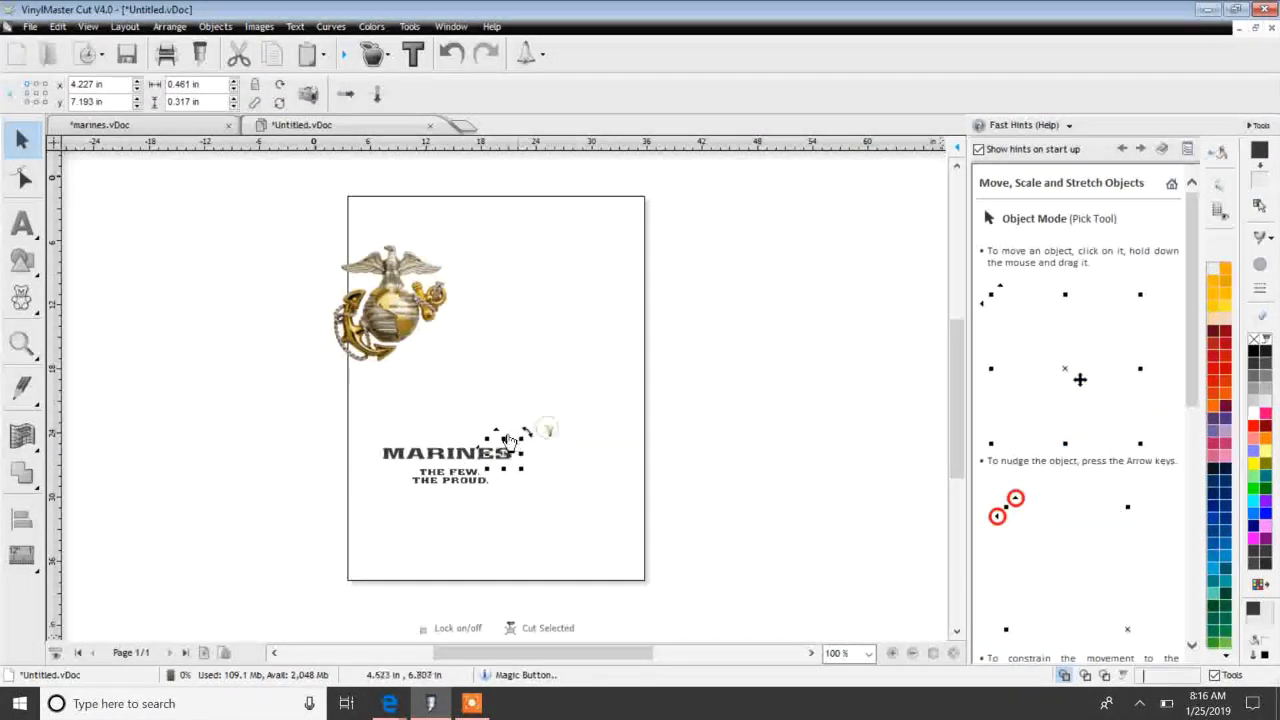
- Resize the MARINES lettering to about 2.15 by 0.33 in and position it directly above the stacked tagline
left_click_drag(362, 422, 489, 474)
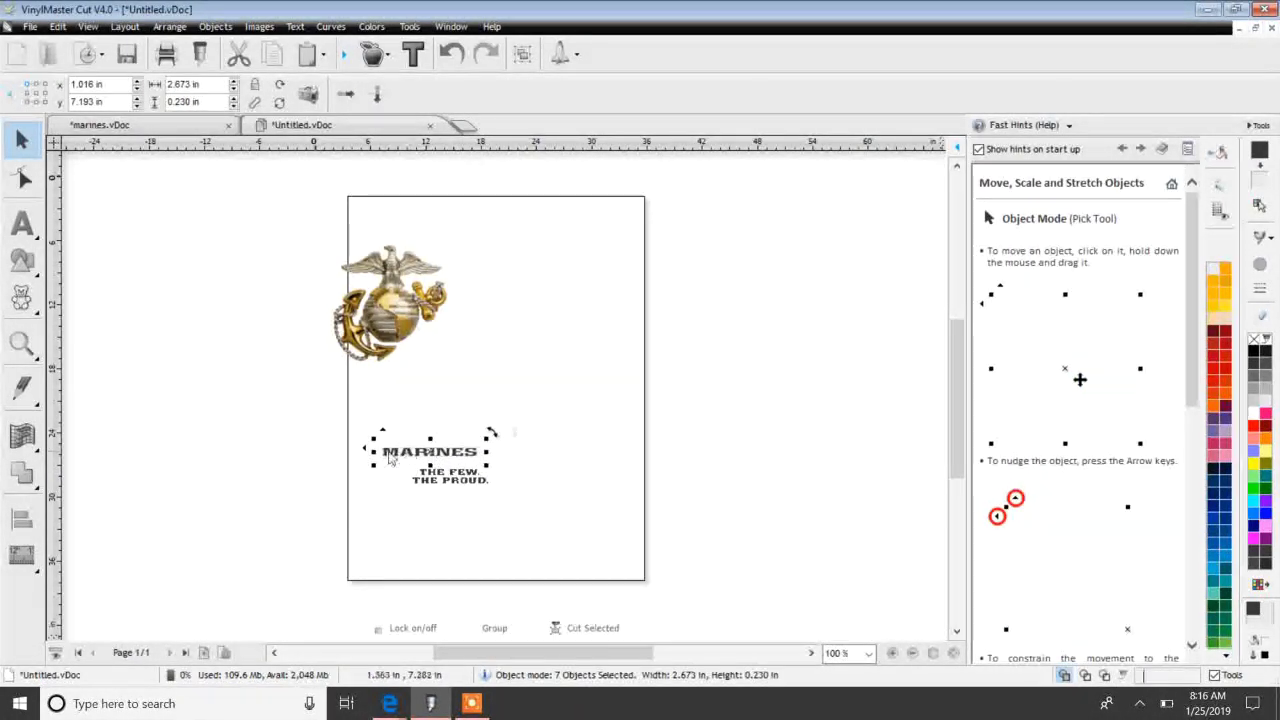
left_click_drag(375, 452, 450, 459)
left_click_drag(449, 457, 449, 443)
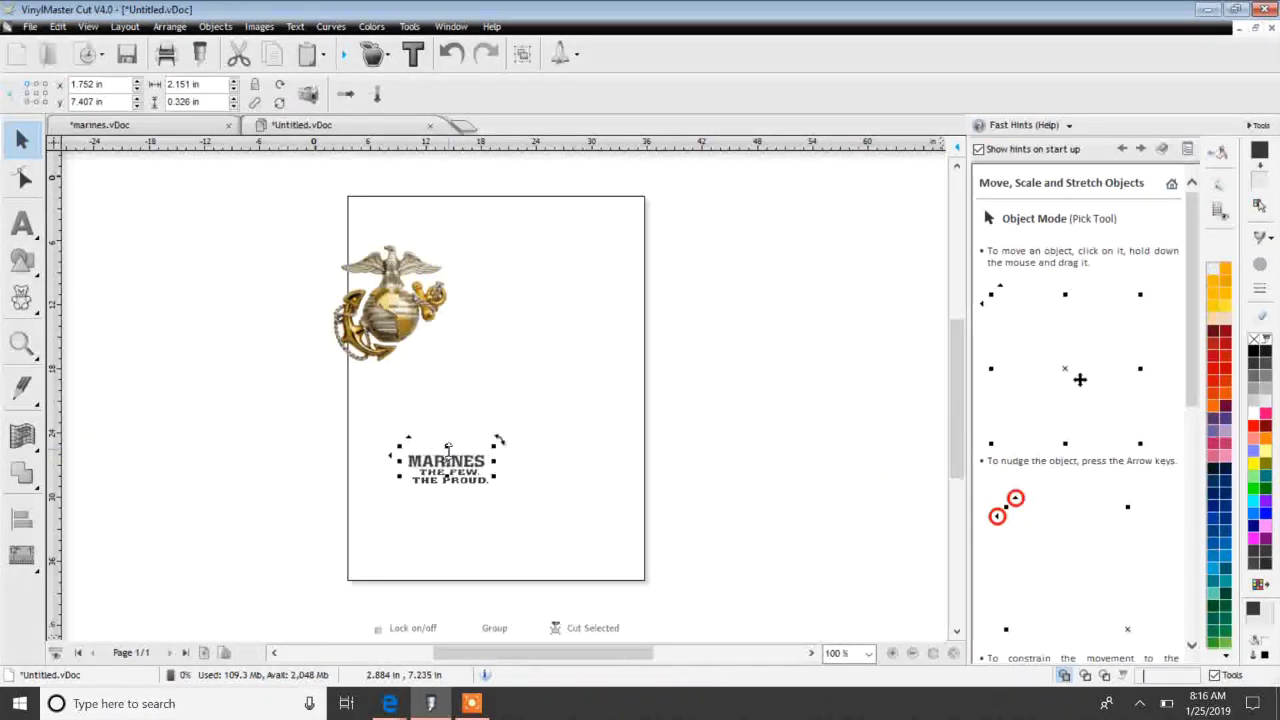
left_click(538, 517)
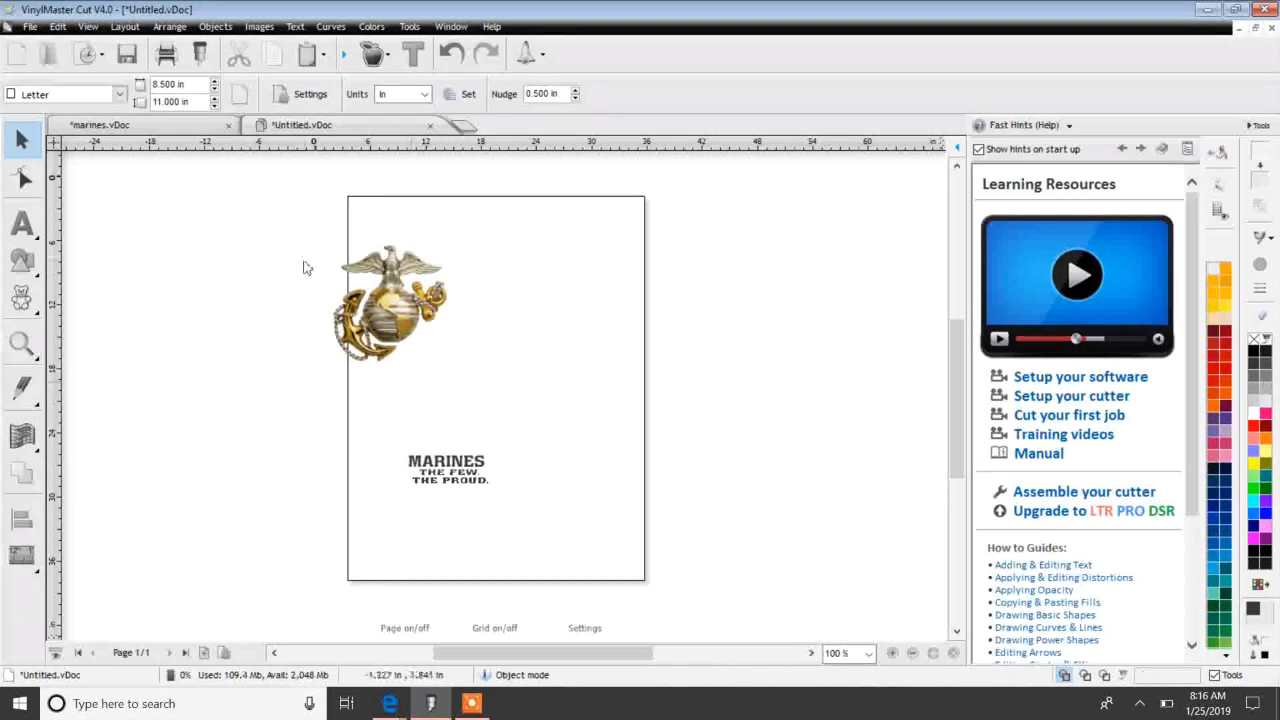
- Move the gold emblem image above the MARINES lettering and scale it down to about 1.68 by 1.72 in
left_click_drag(297, 211, 489, 397)
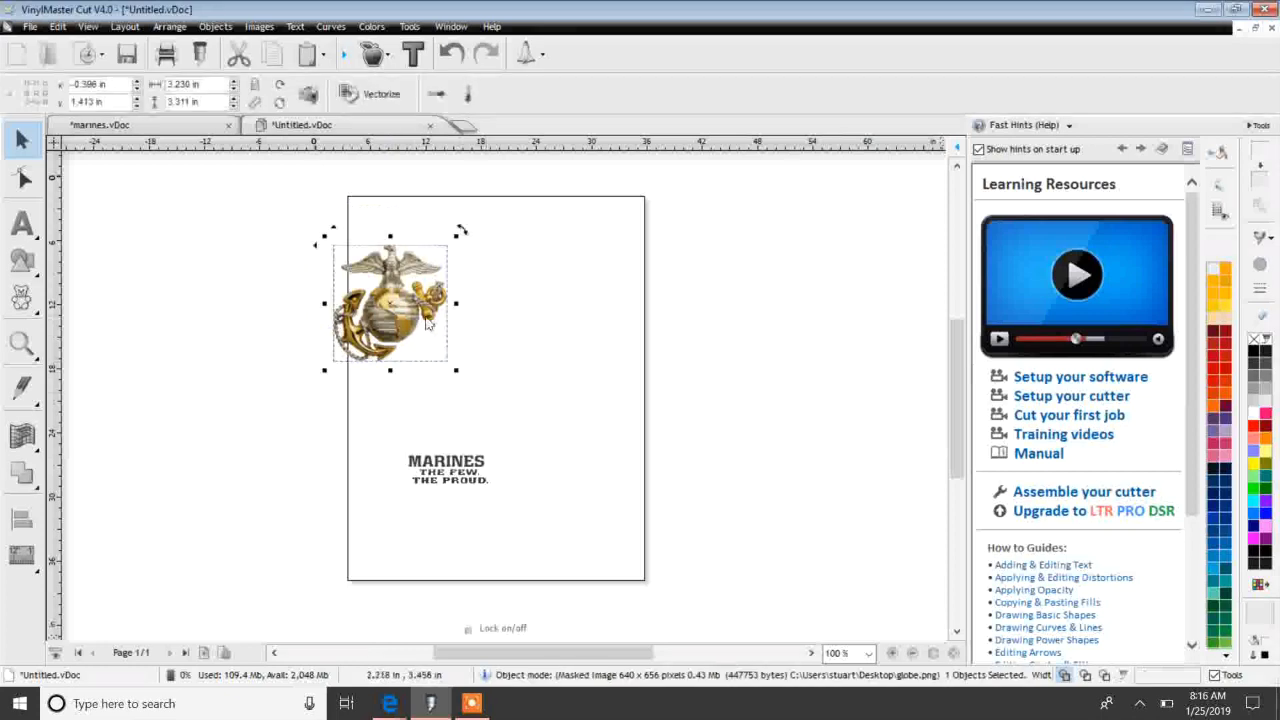
left_click_drag(426, 323, 498, 406)
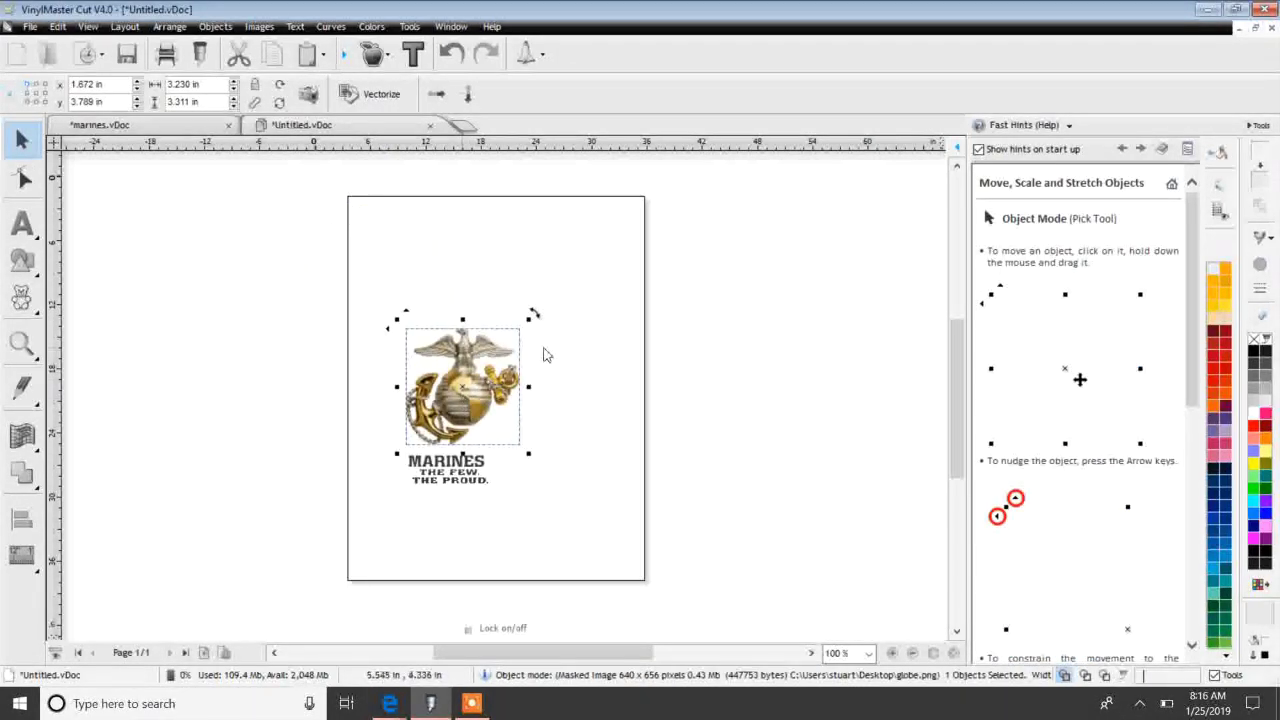
left_click_drag(529, 321, 449, 424)
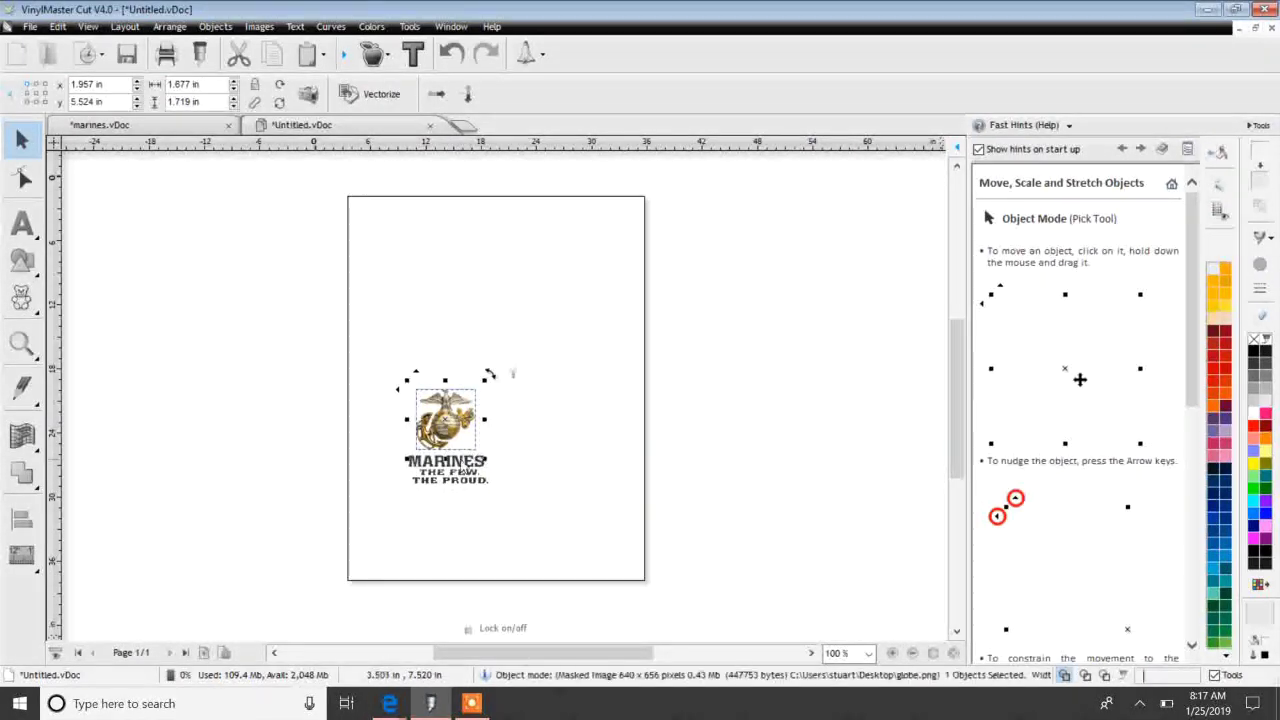
left_click(487, 505)
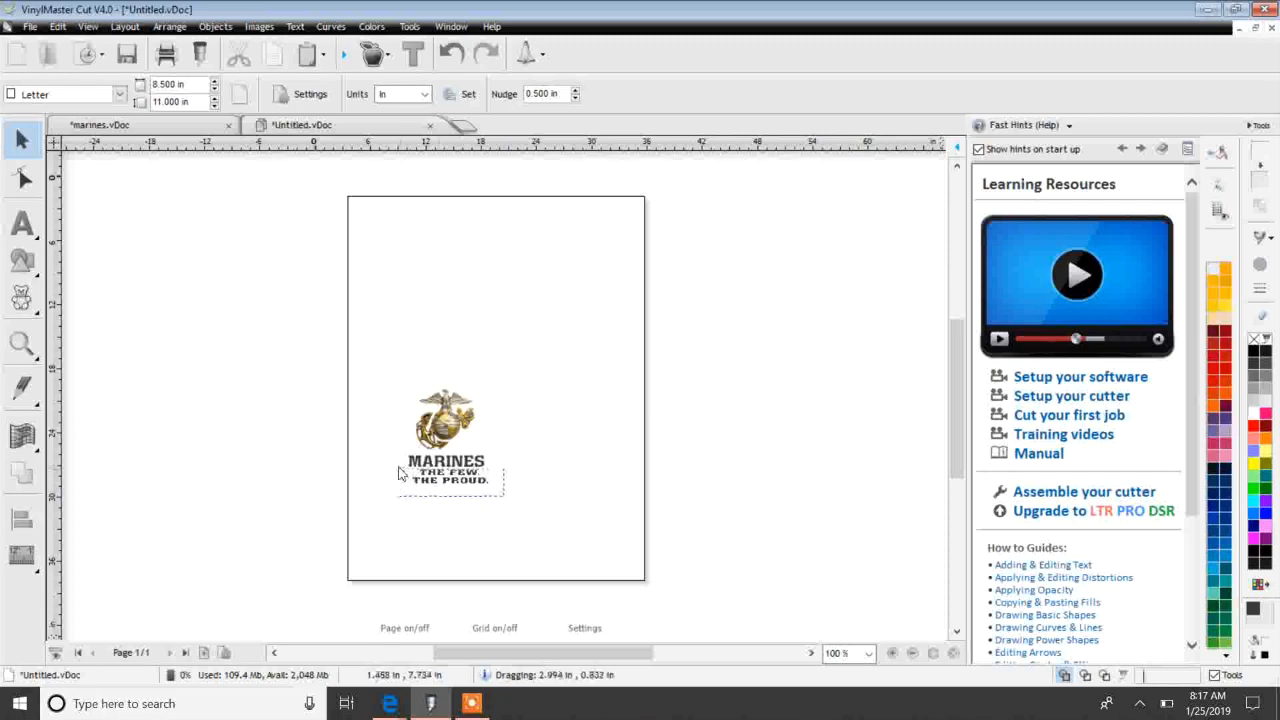
- Align the two-line tagline with the left edge of MARINES and adjust its width to match that lettering
left_click_drag(398, 468, 398, 468)
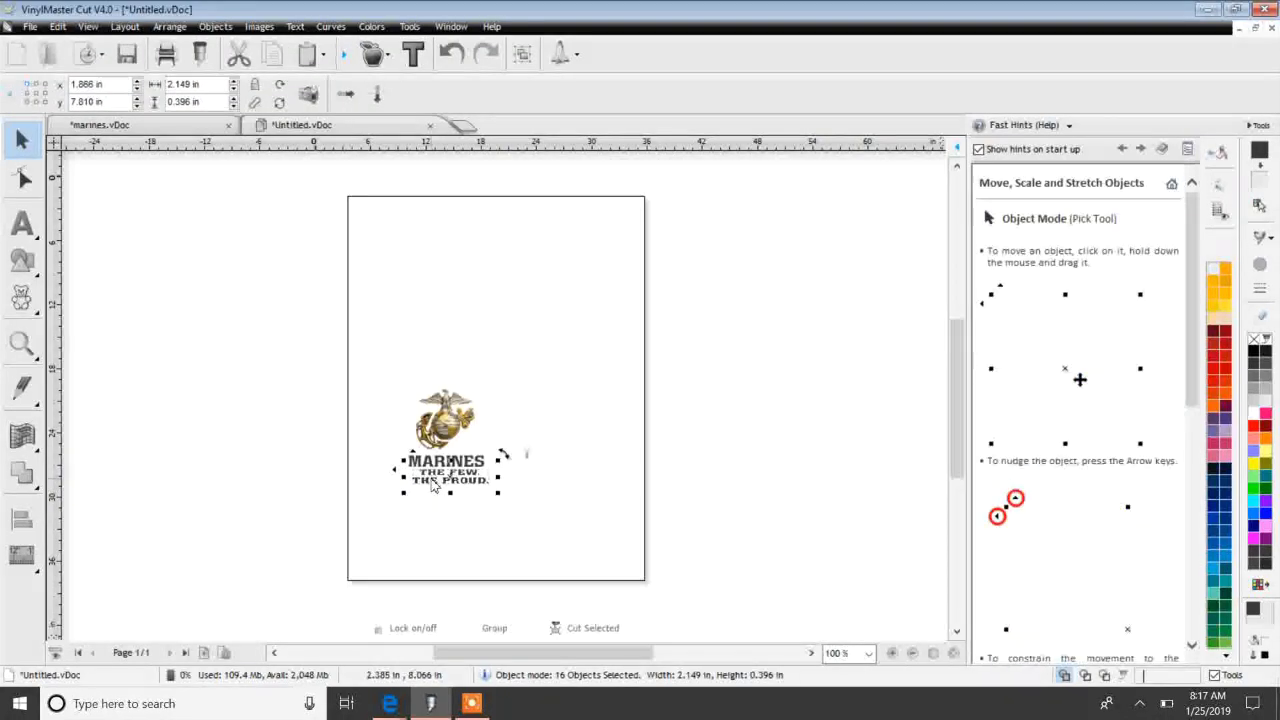
left_click_drag(433, 487, 431, 487)
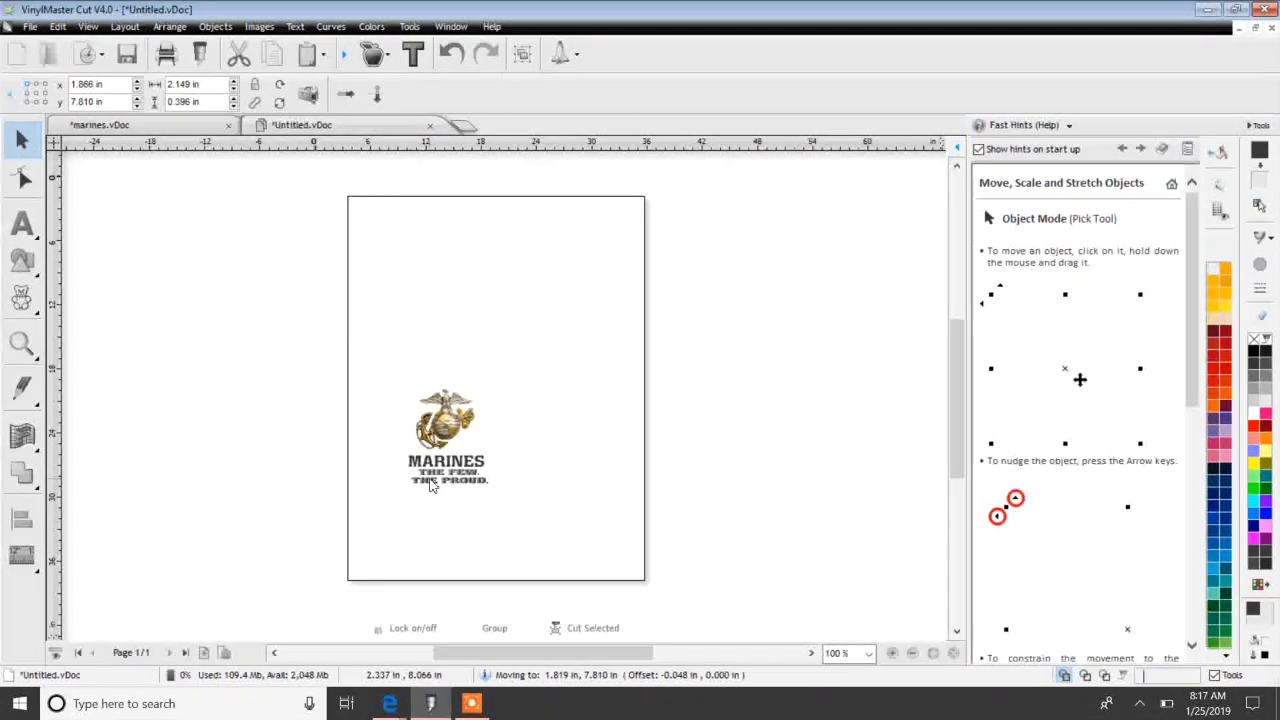
left_click_drag(431, 487, 397, 478)
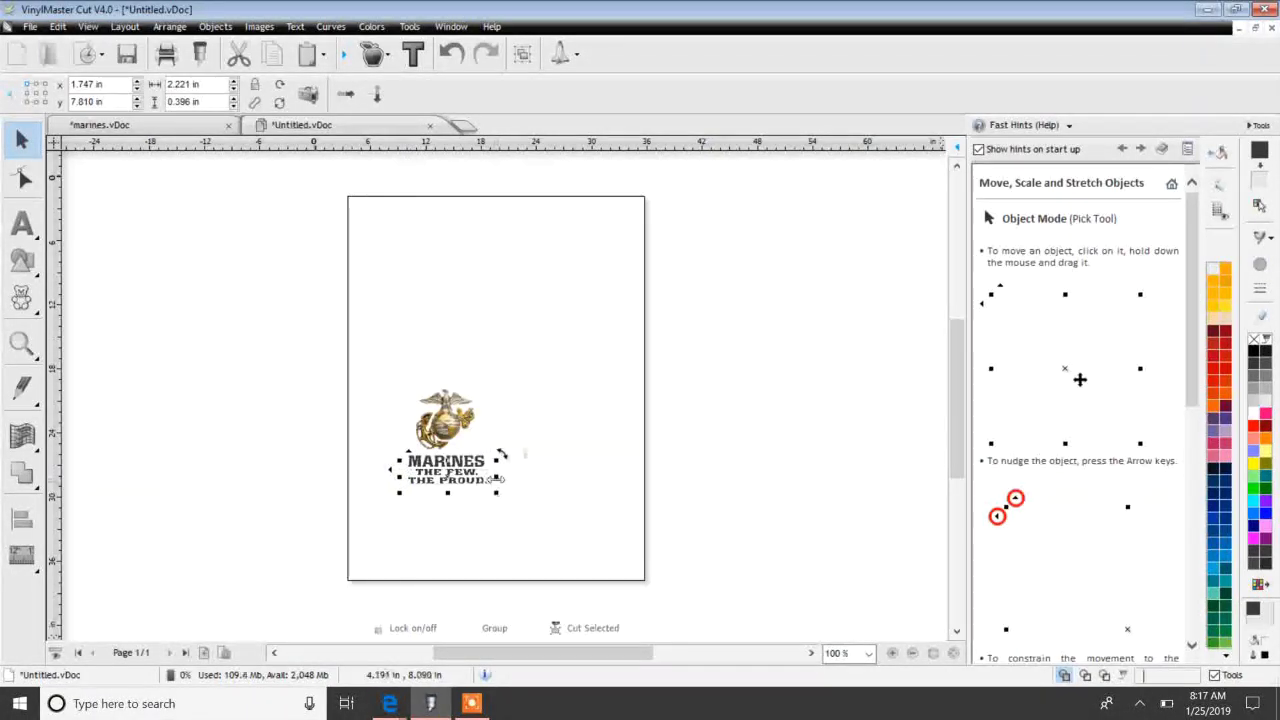
left_click_drag(495, 479, 495, 480)
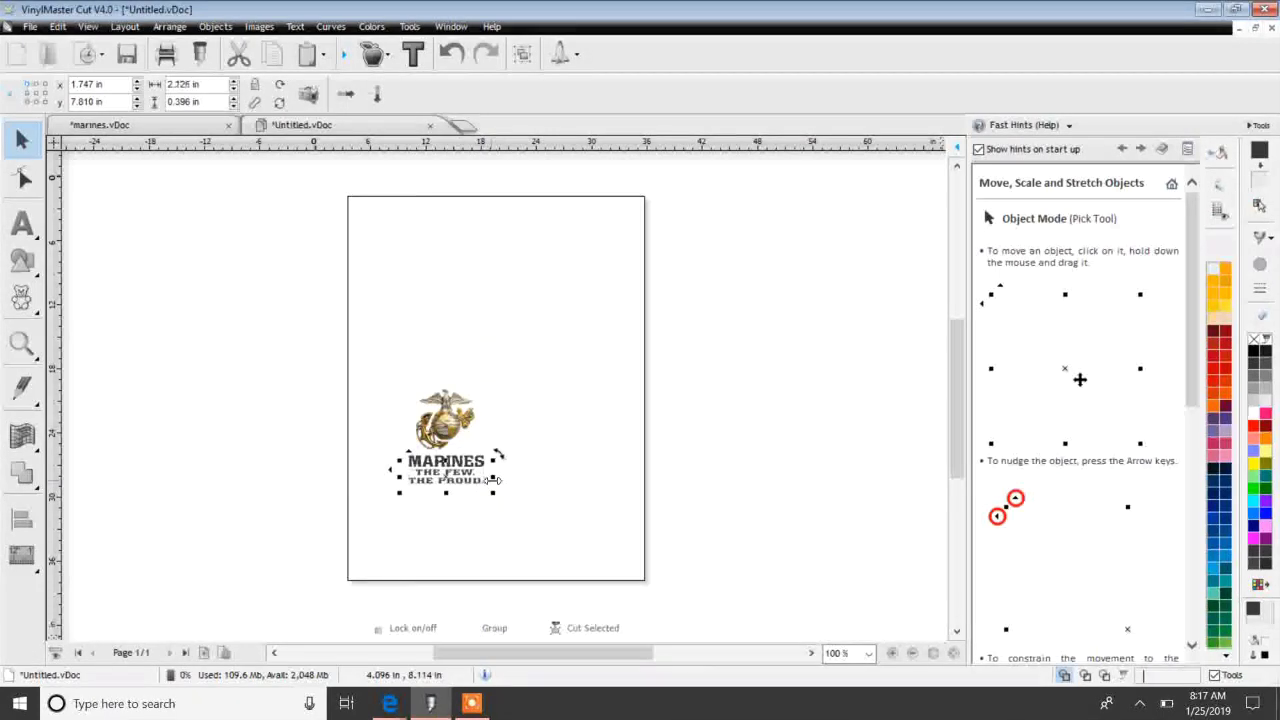
left_click(501, 531)
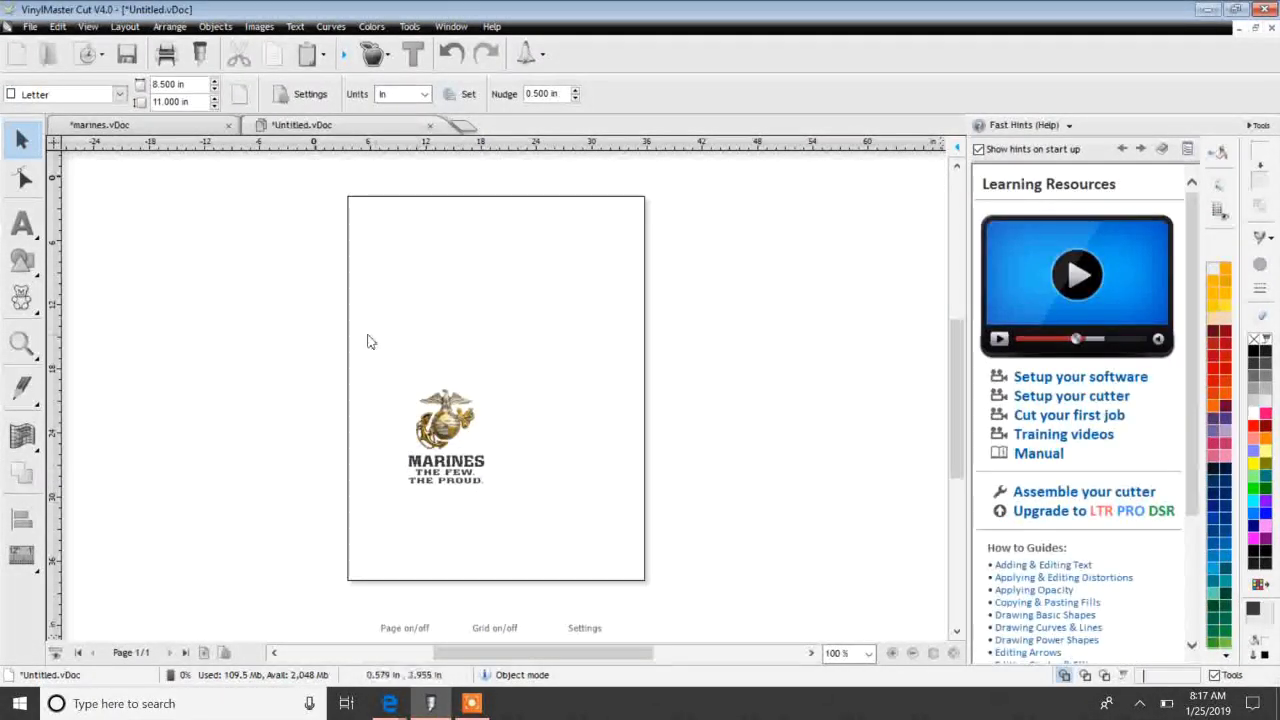
- Fill the MARINES lettering and both tagline lines with white
left_click_drag(366, 337, 500, 566)
left_click_drag(540, 528, 352, 455)
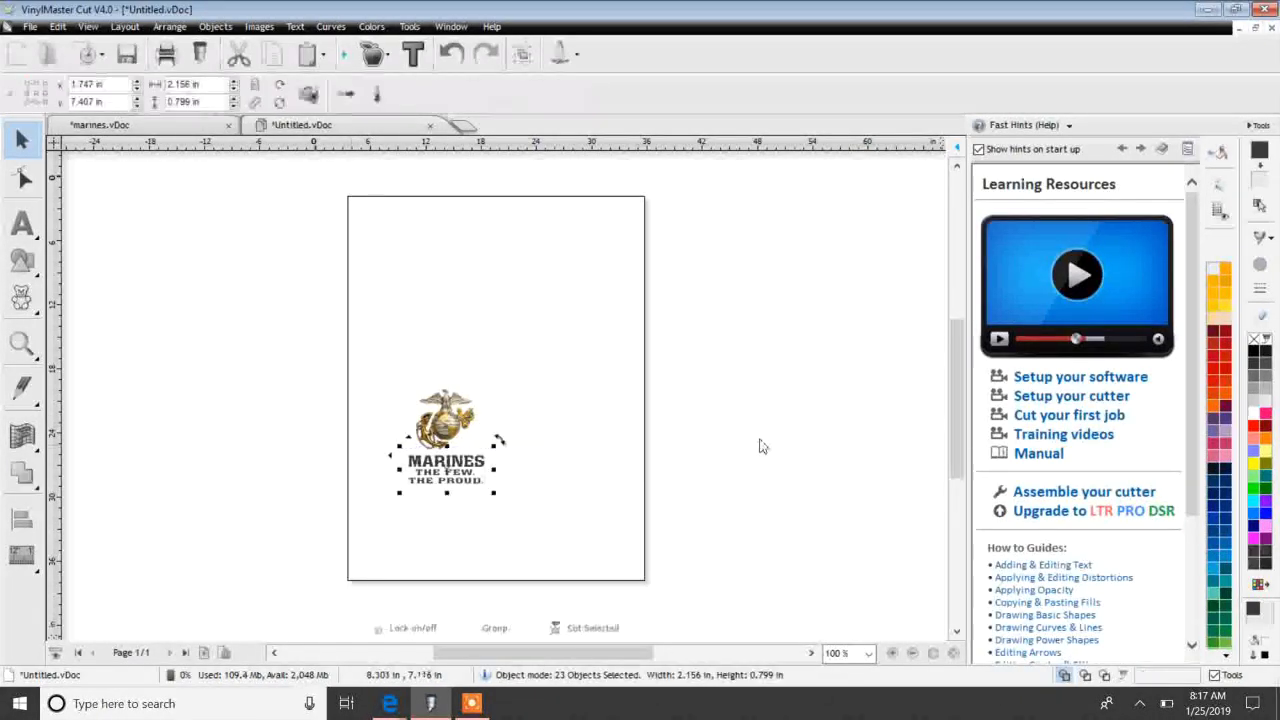
left_click(1256, 422)
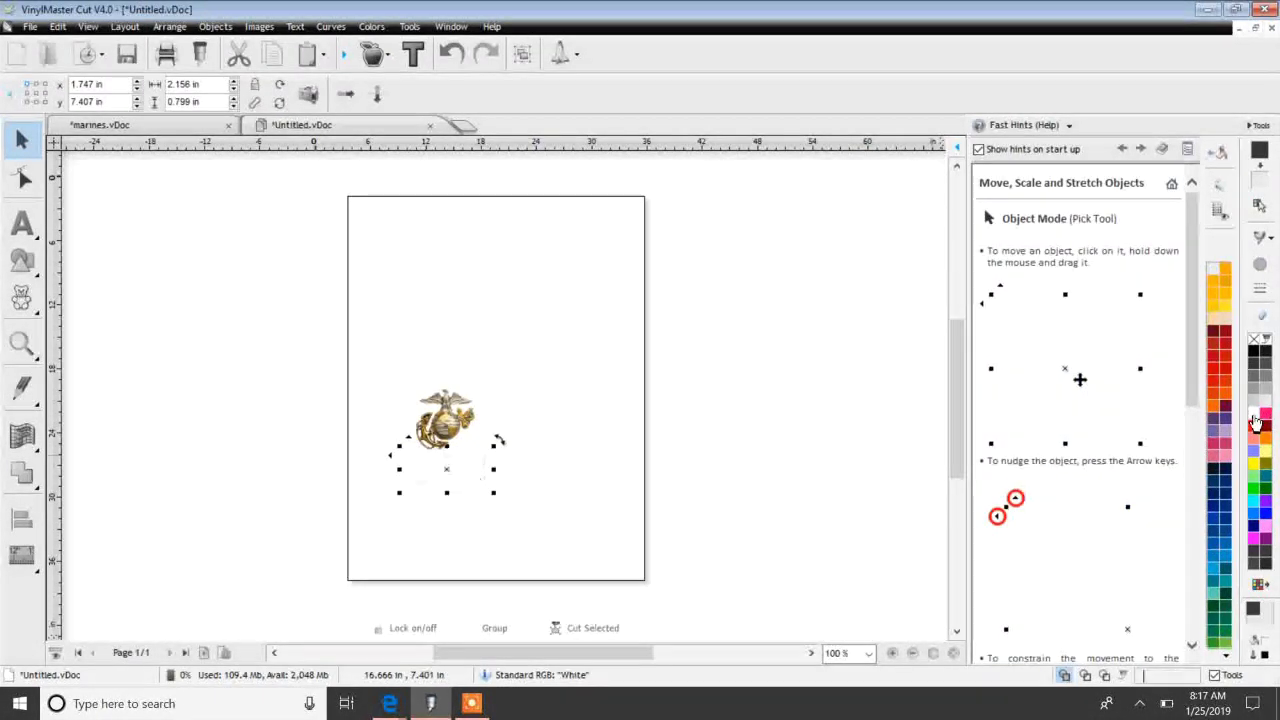
left_click(694, 443)
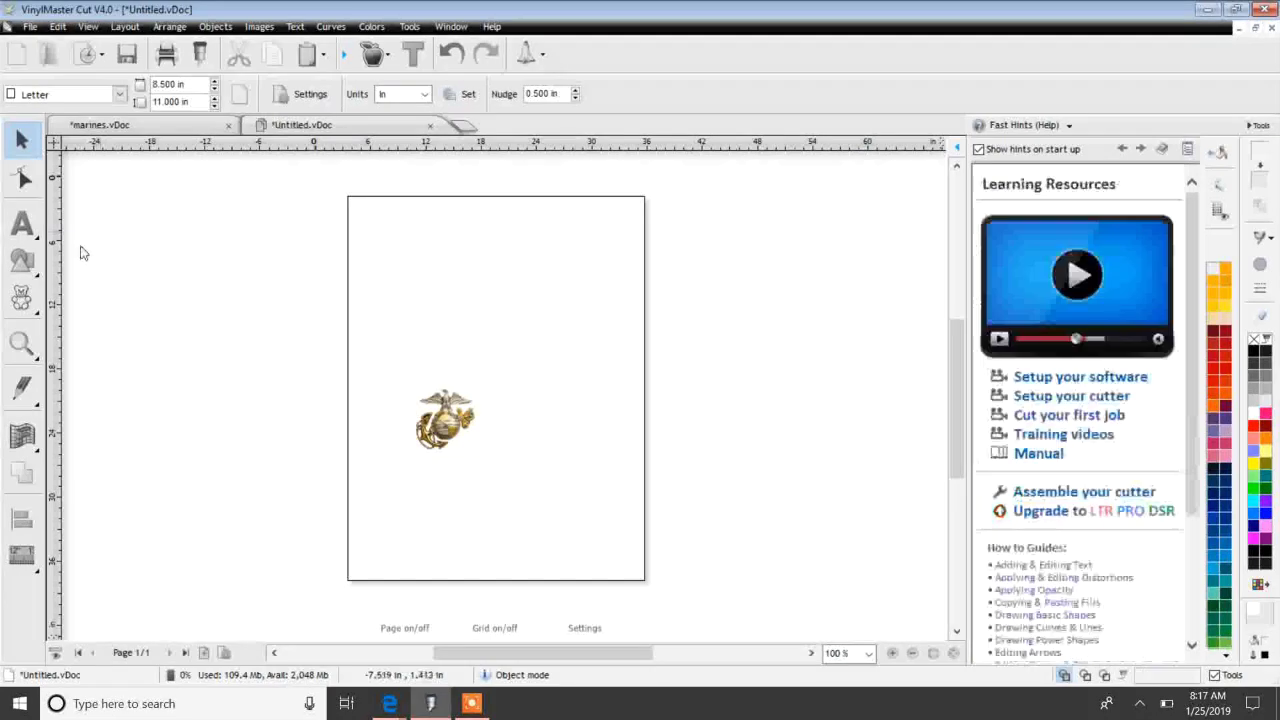
- Draw a black rectangle about 2.5 by 3.5 in and move it over the emblem and lettering
left_click(22, 260)
left_click(64, 268)
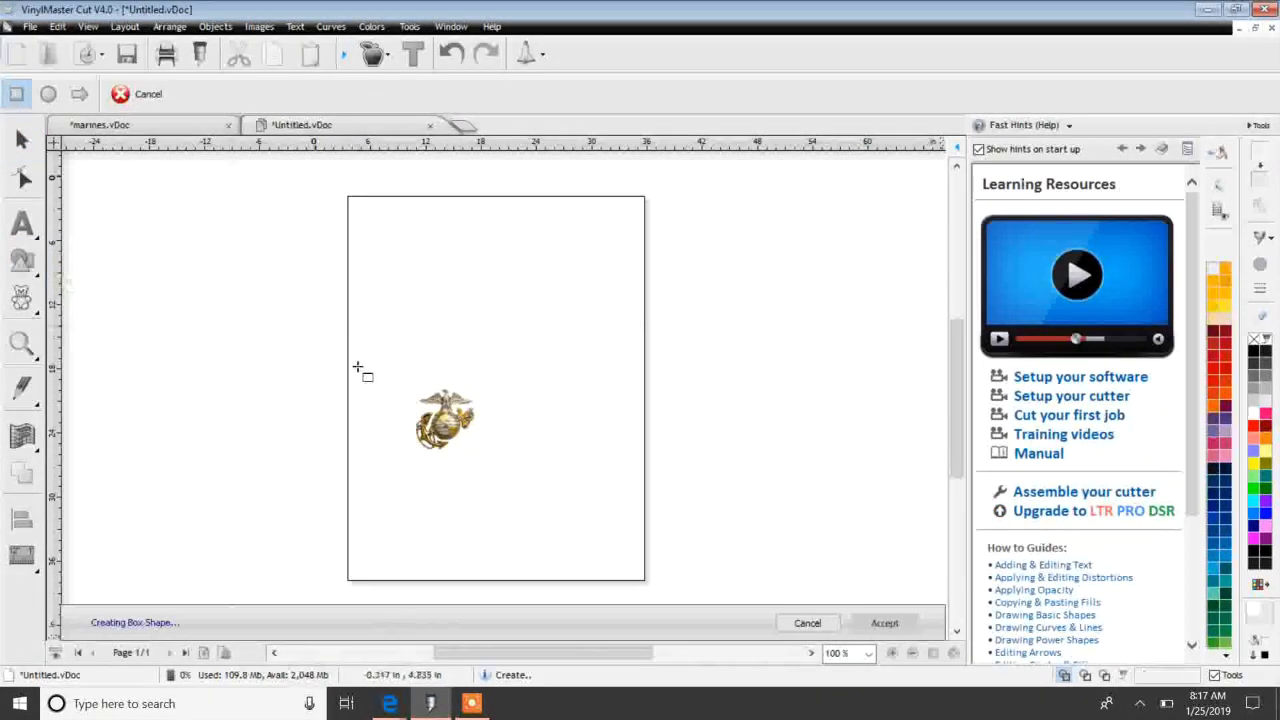
mouse_move(389, 266)
left_mouse_down()
mouse_move(490, 325)
mouse_move(494, 383)
mouse_move(478, 387)
left_mouse_up()
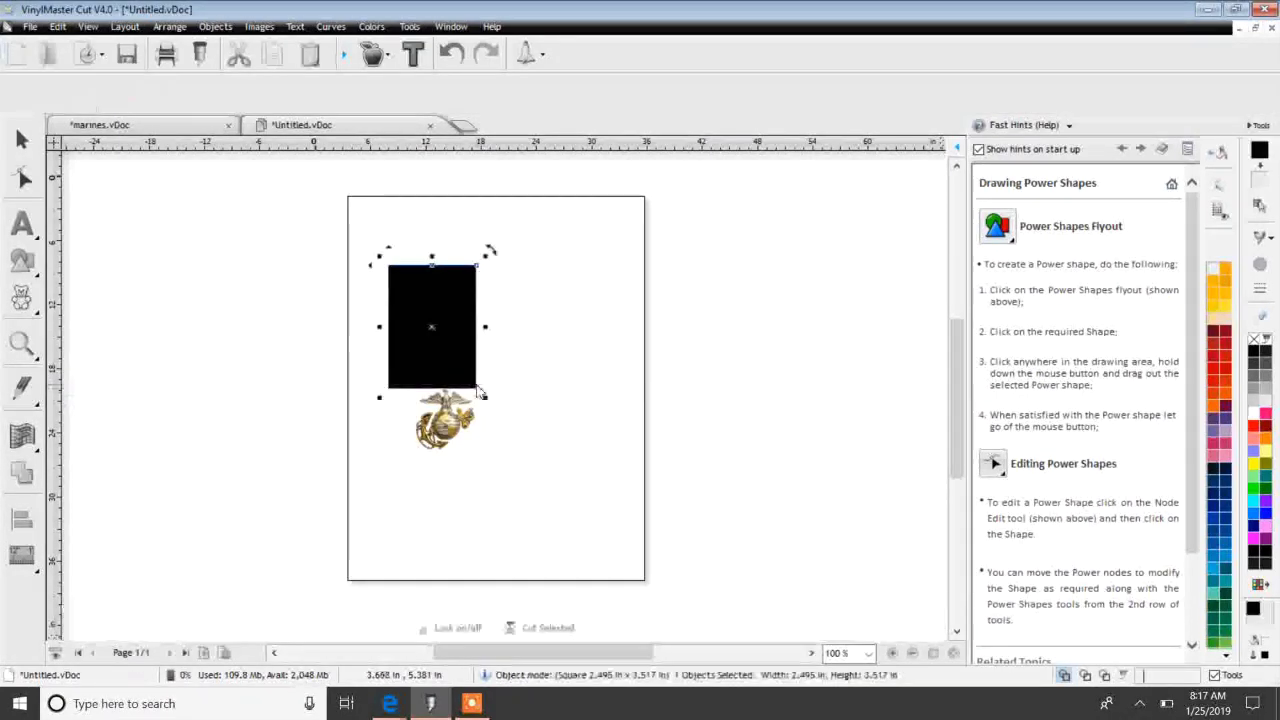
left_click_drag(434, 320, 443, 417)
- Send the black rectangle to the back and center it behind the emblem and lettering
right_click(443, 418)
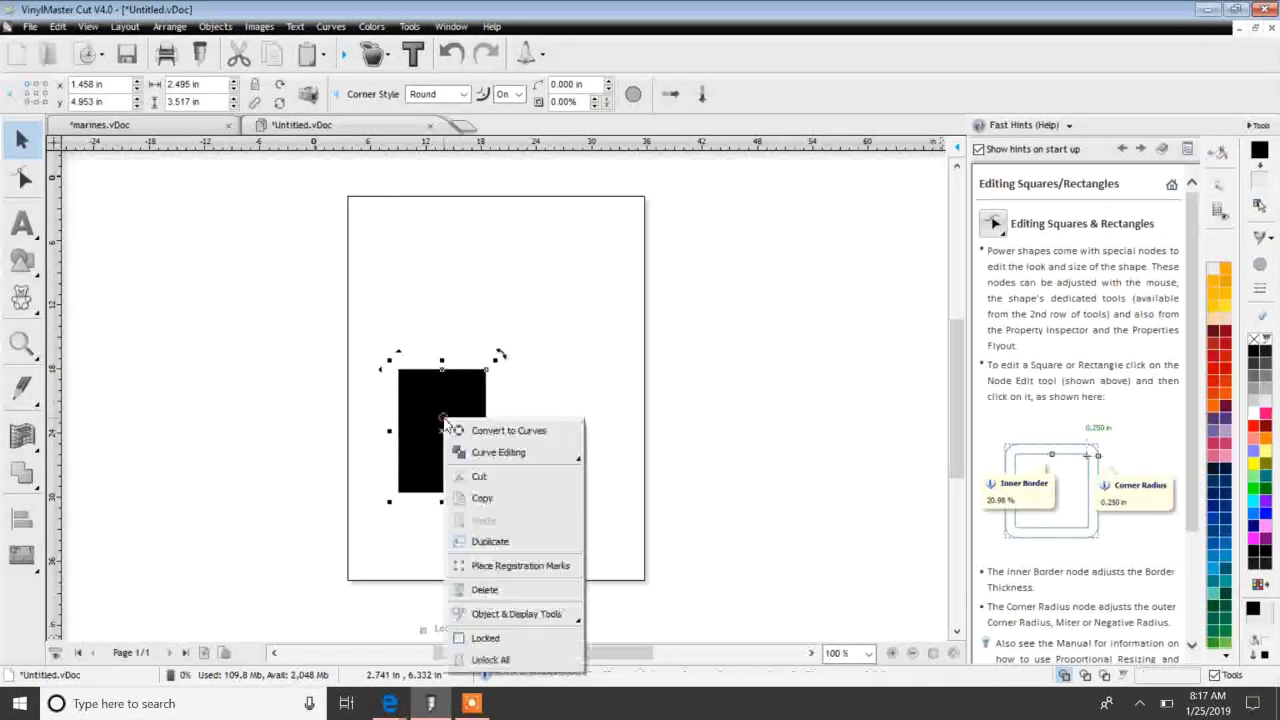
mouse_move(517, 620)
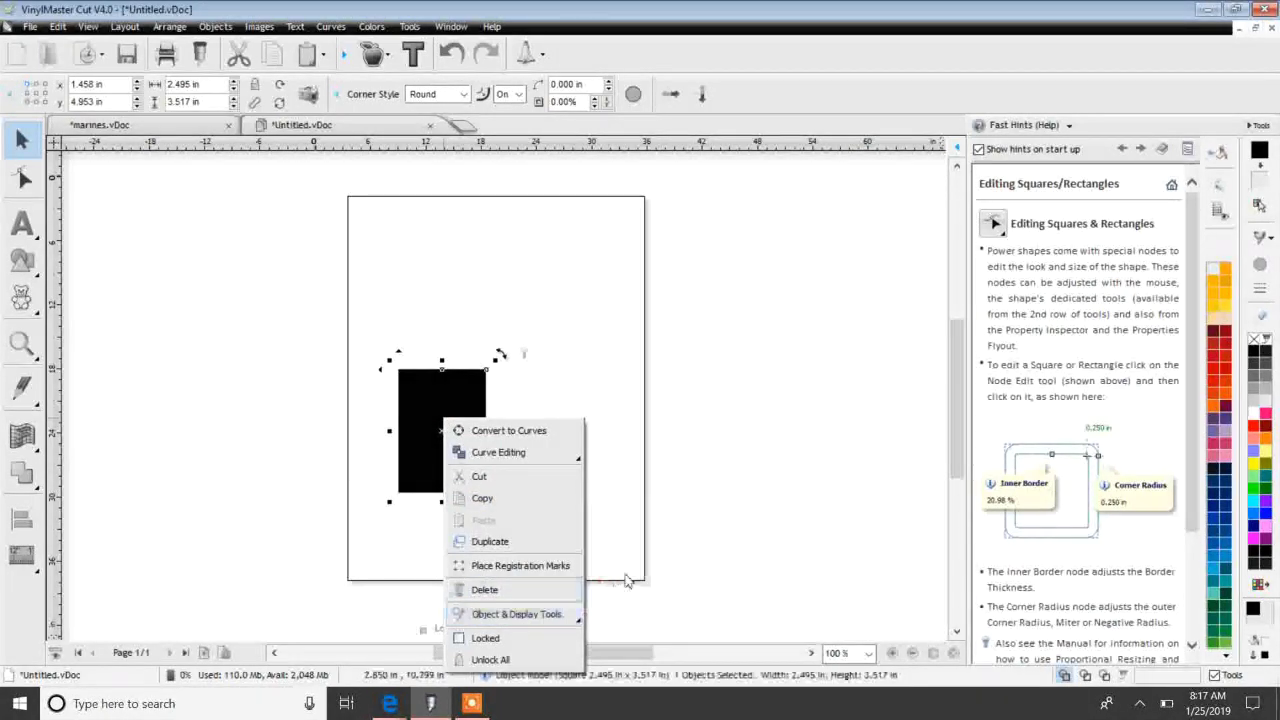
mouse_move(620, 601)
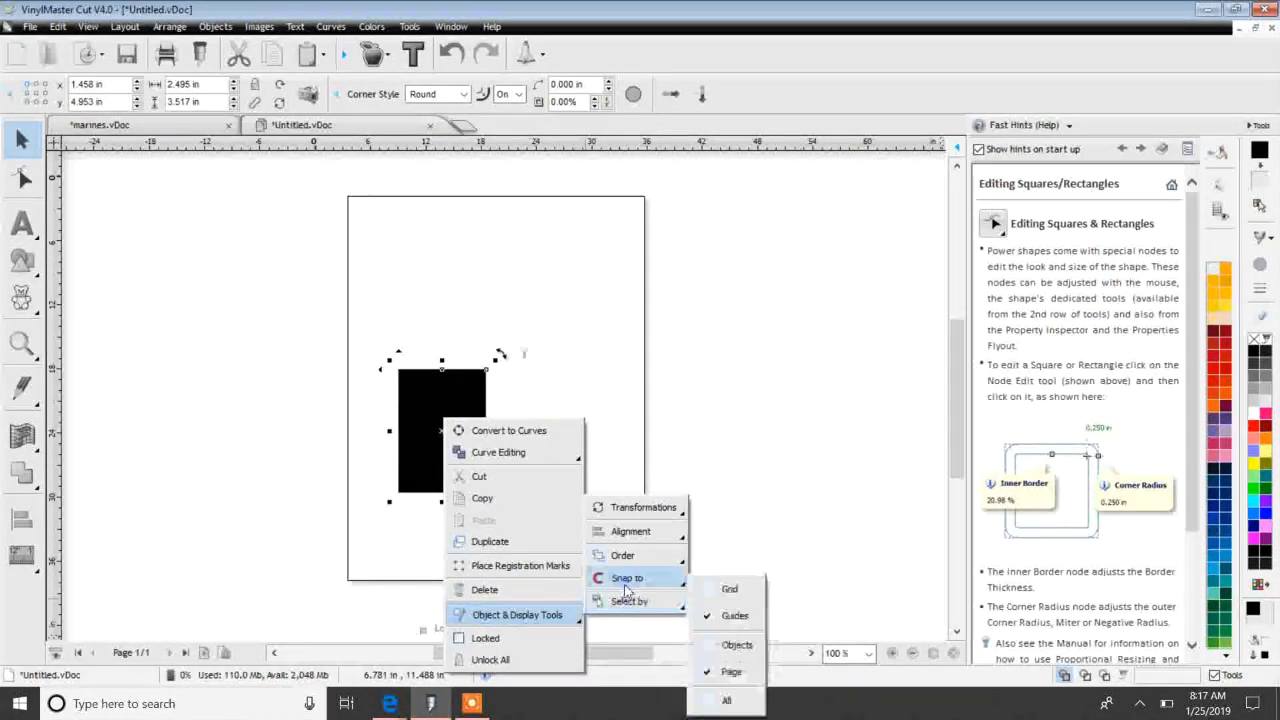
mouse_move(620, 558)
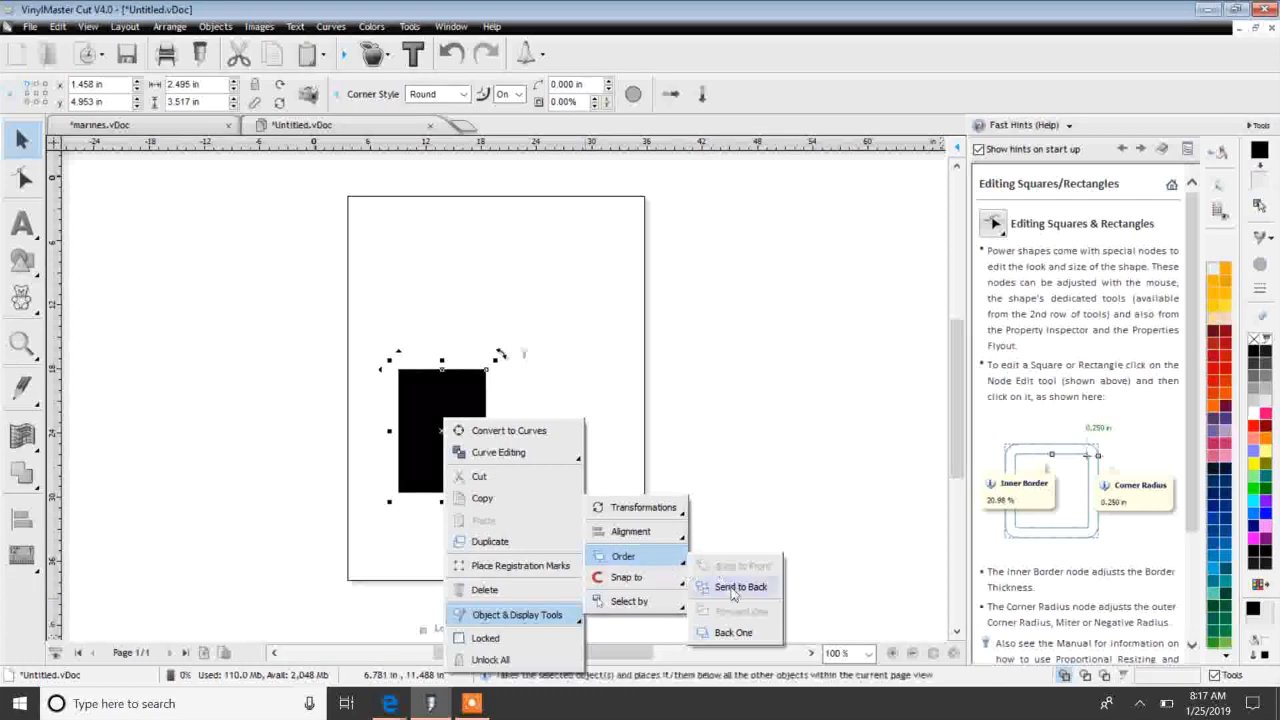
left_click(738, 587)
left_click(617, 480)
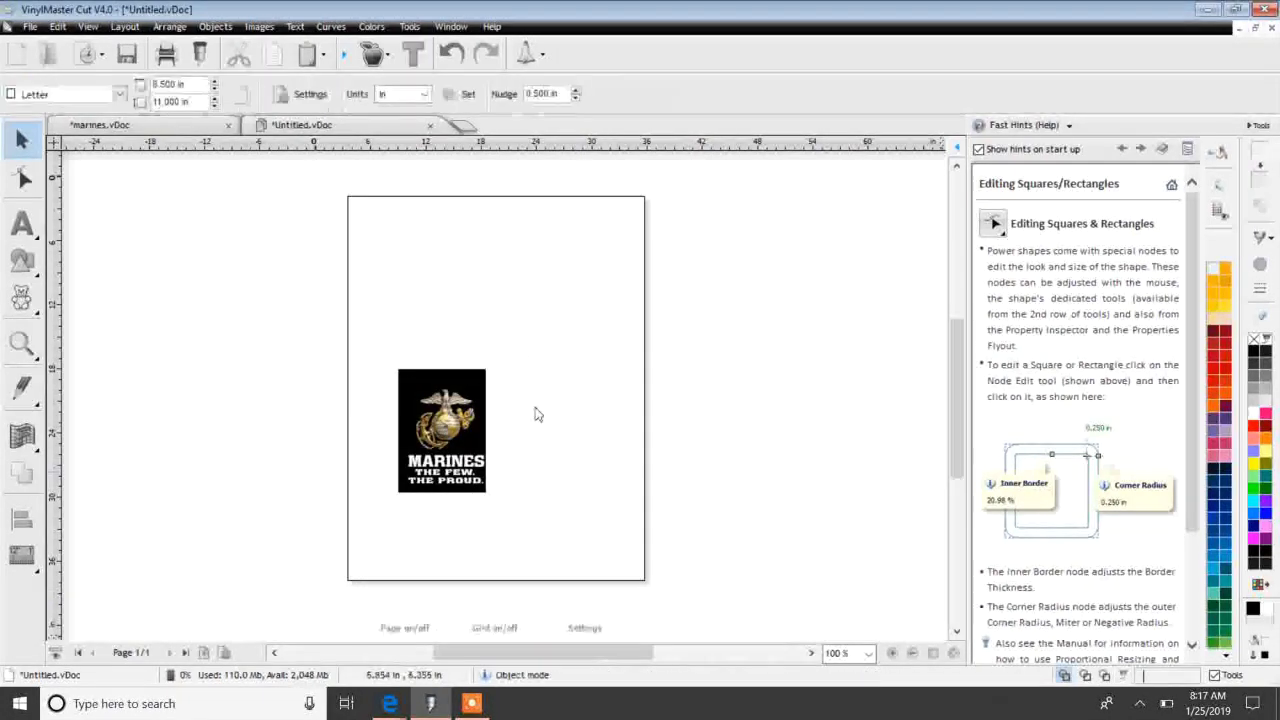
left_click_drag(481, 383, 486, 388)
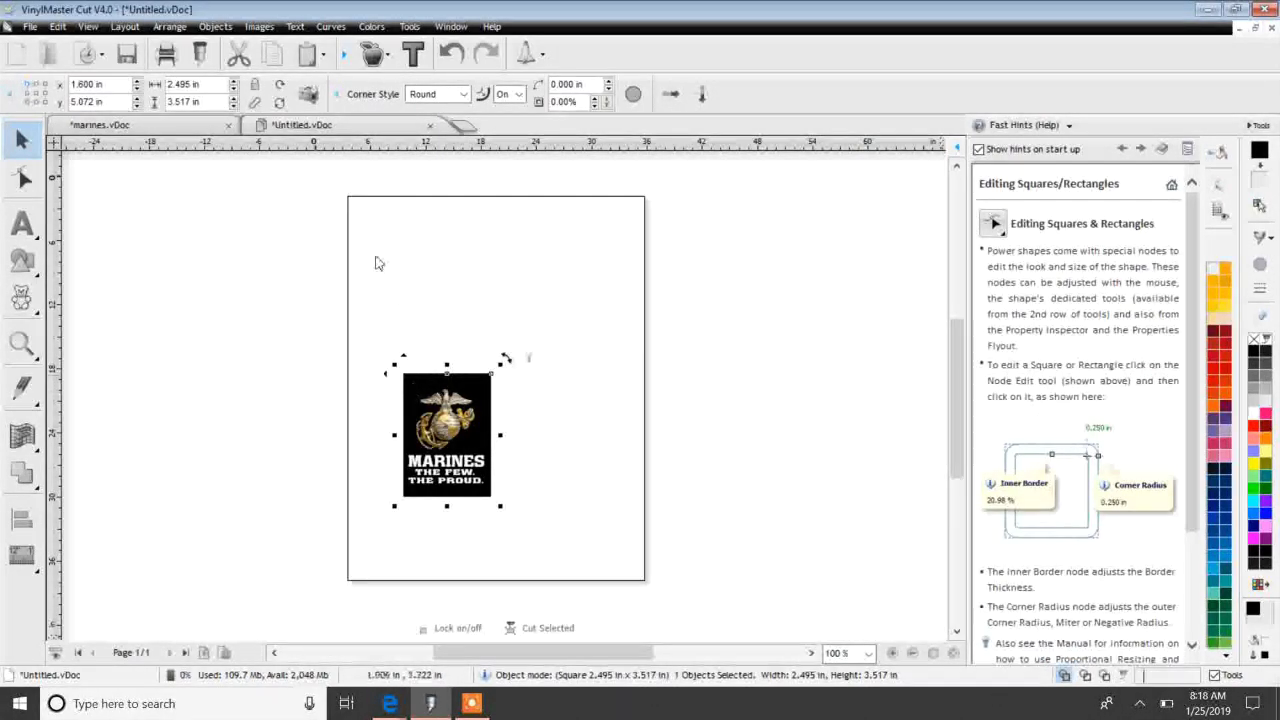
- Set the black rectangle's width to 2.036 in
left_click(203, 86)
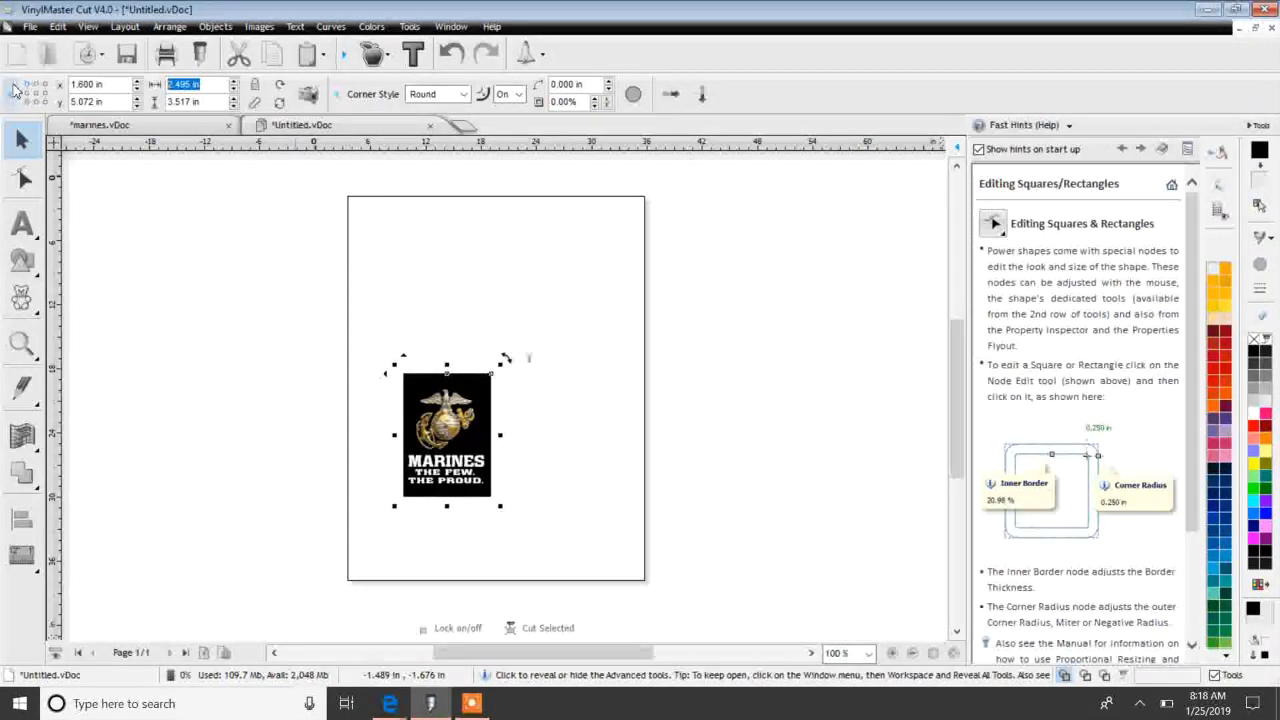
type("2.03")
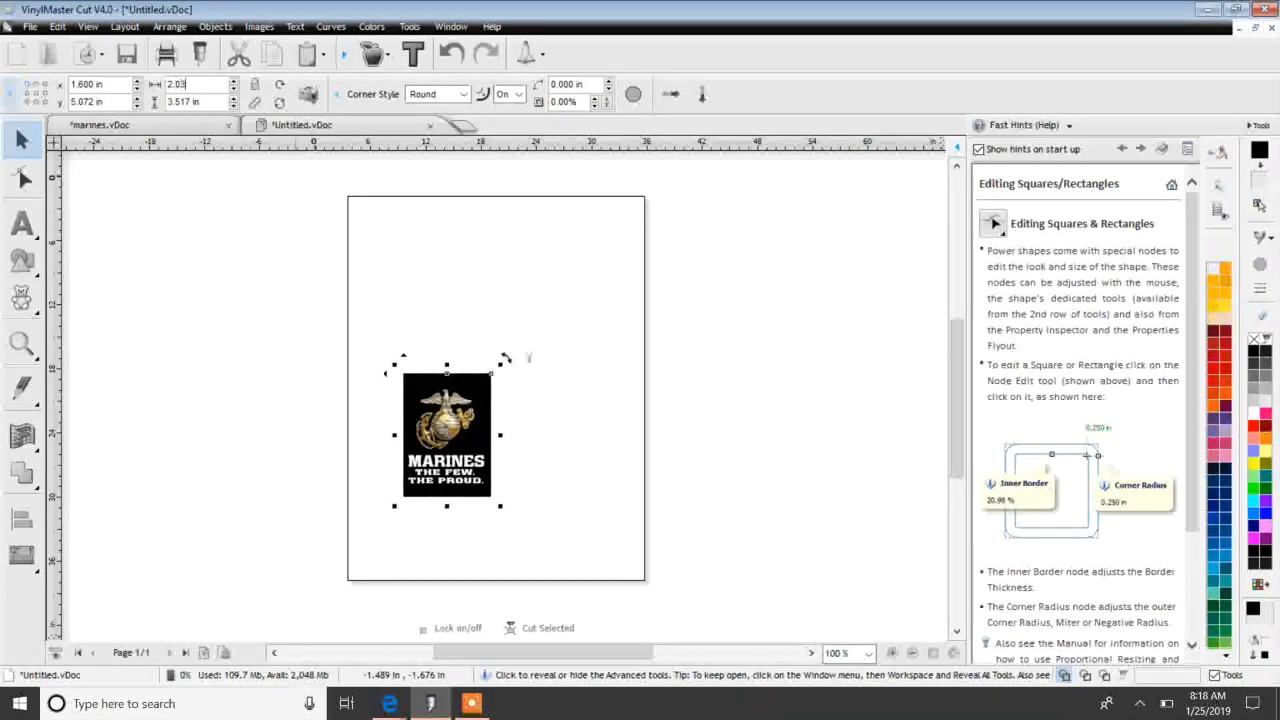
type("58")
key("Return")
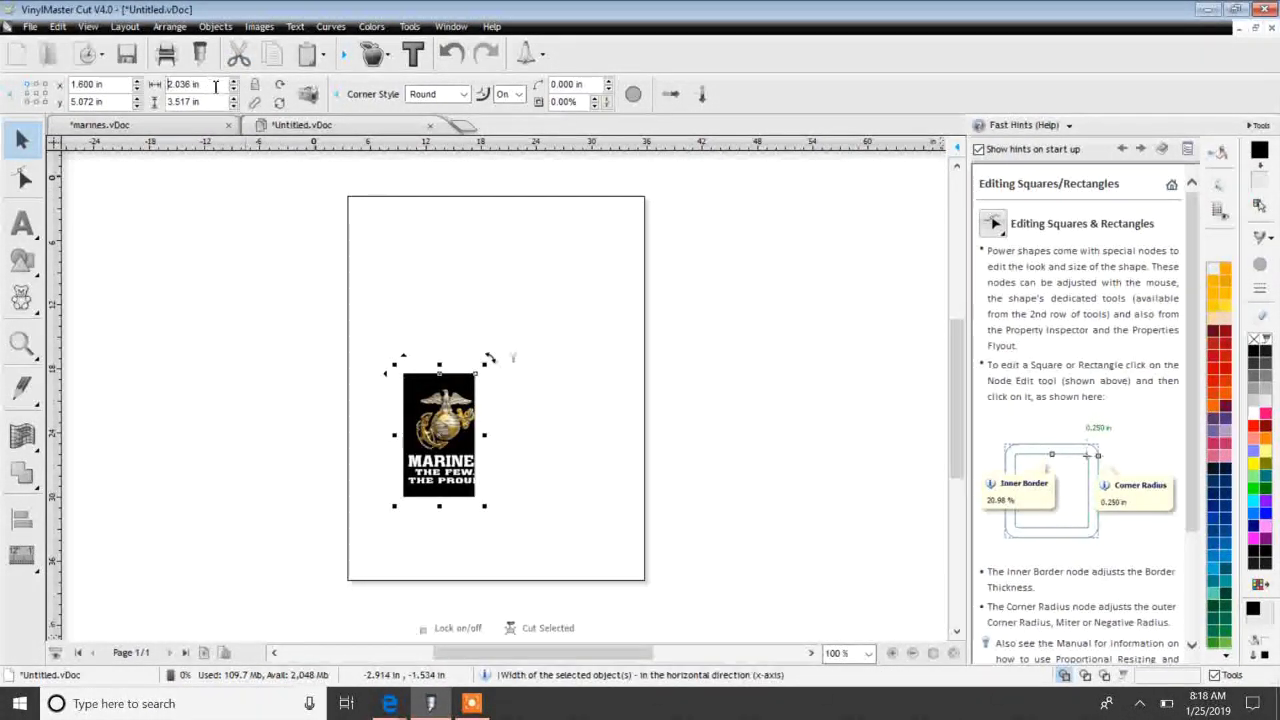
- Set the black rectangle's height to 2.036 in and its width to 1.5 in
left_click(190, 102)
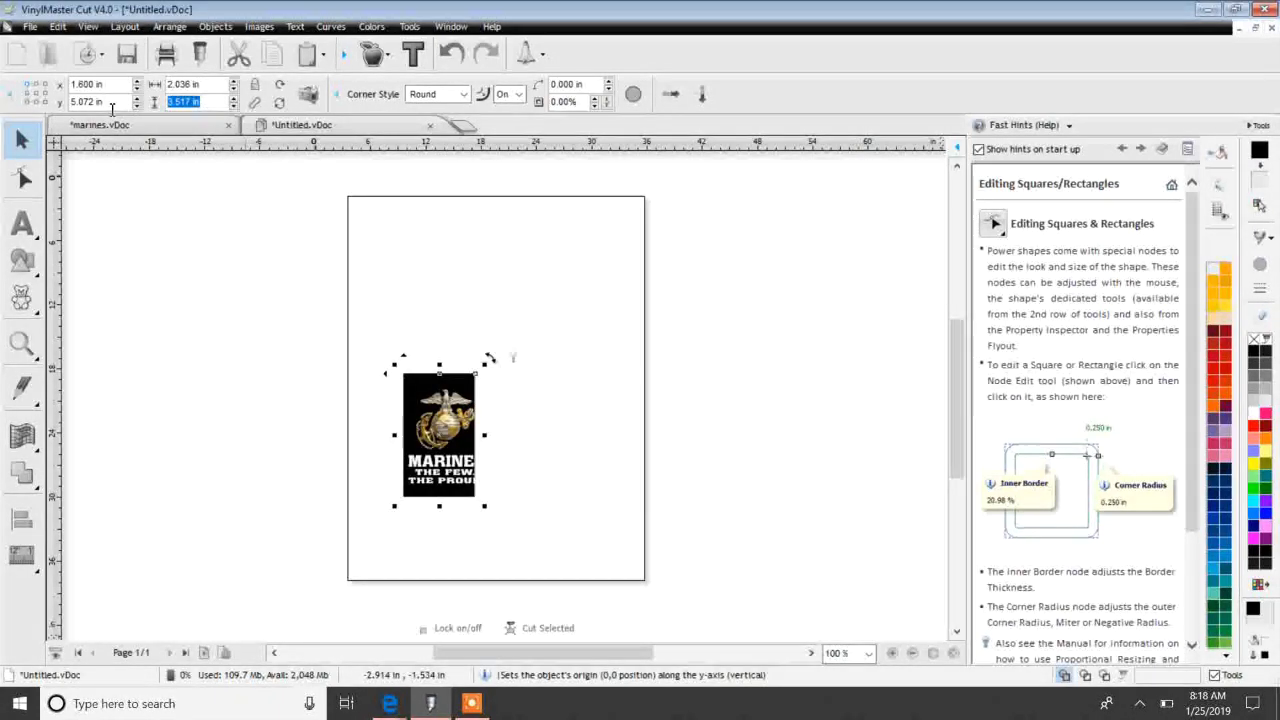
type("2")
type(".036")
key("Return")
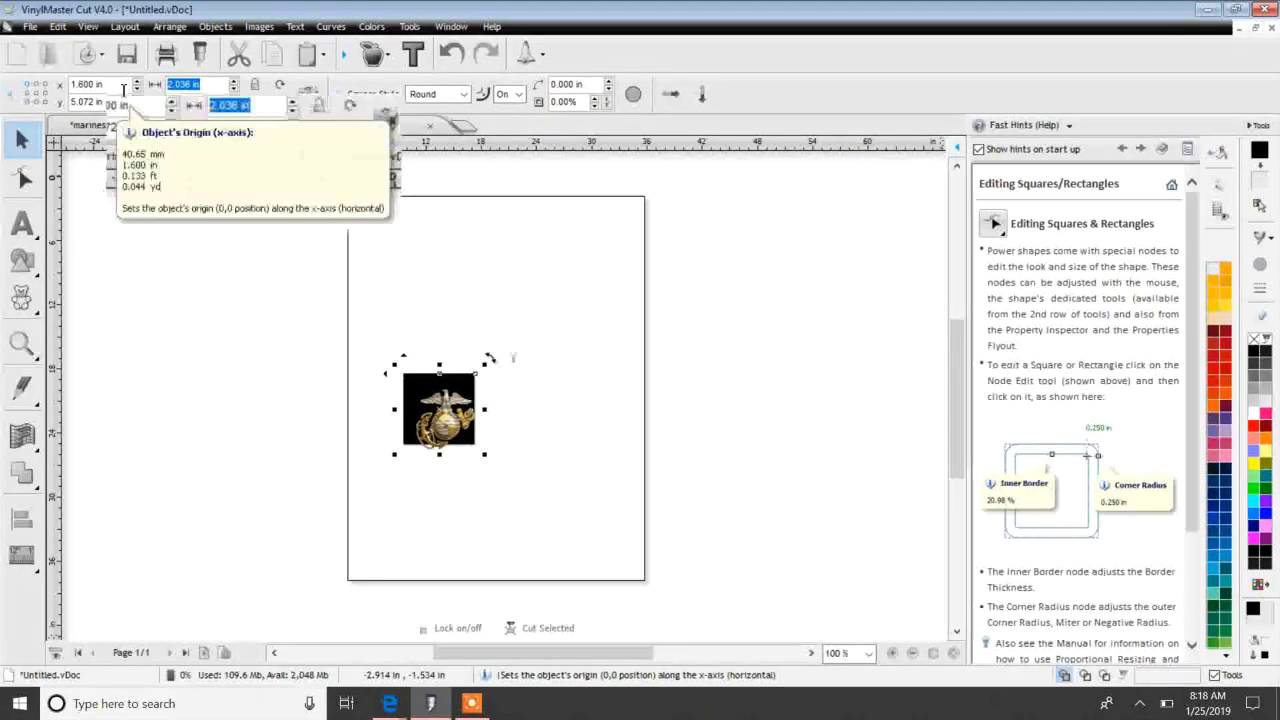
type("1")
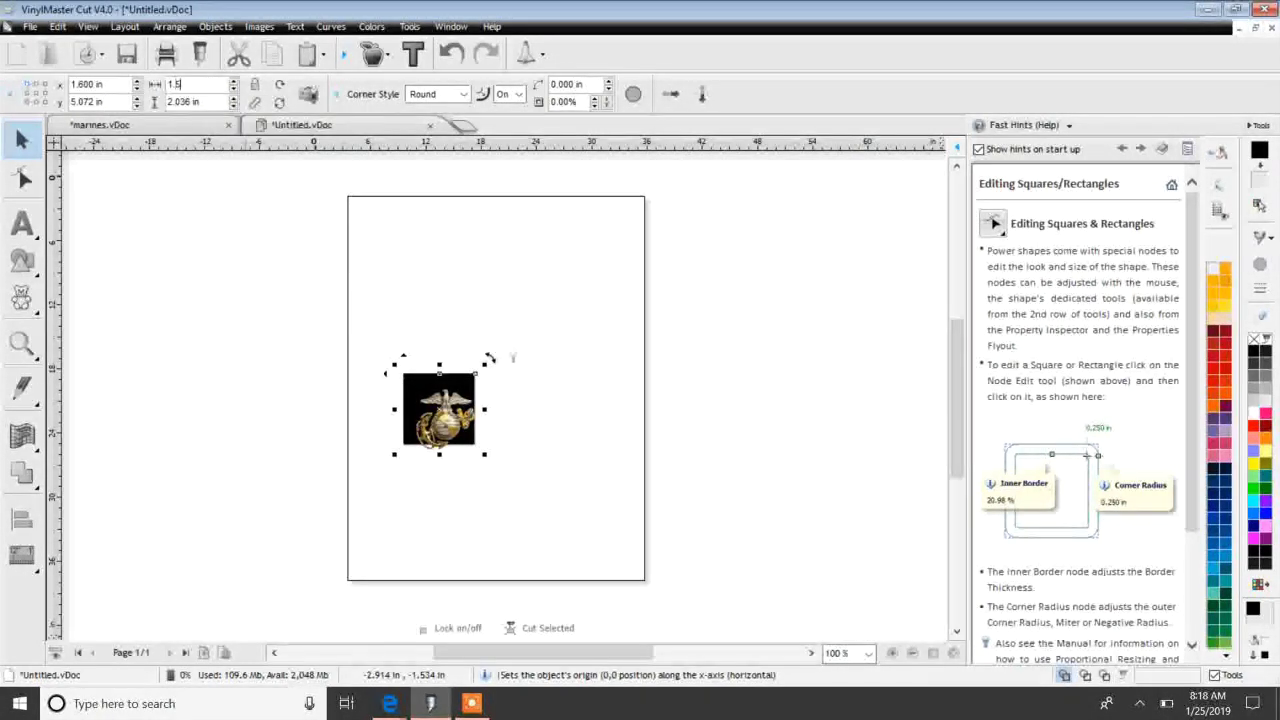
type(".5")
key("Return")
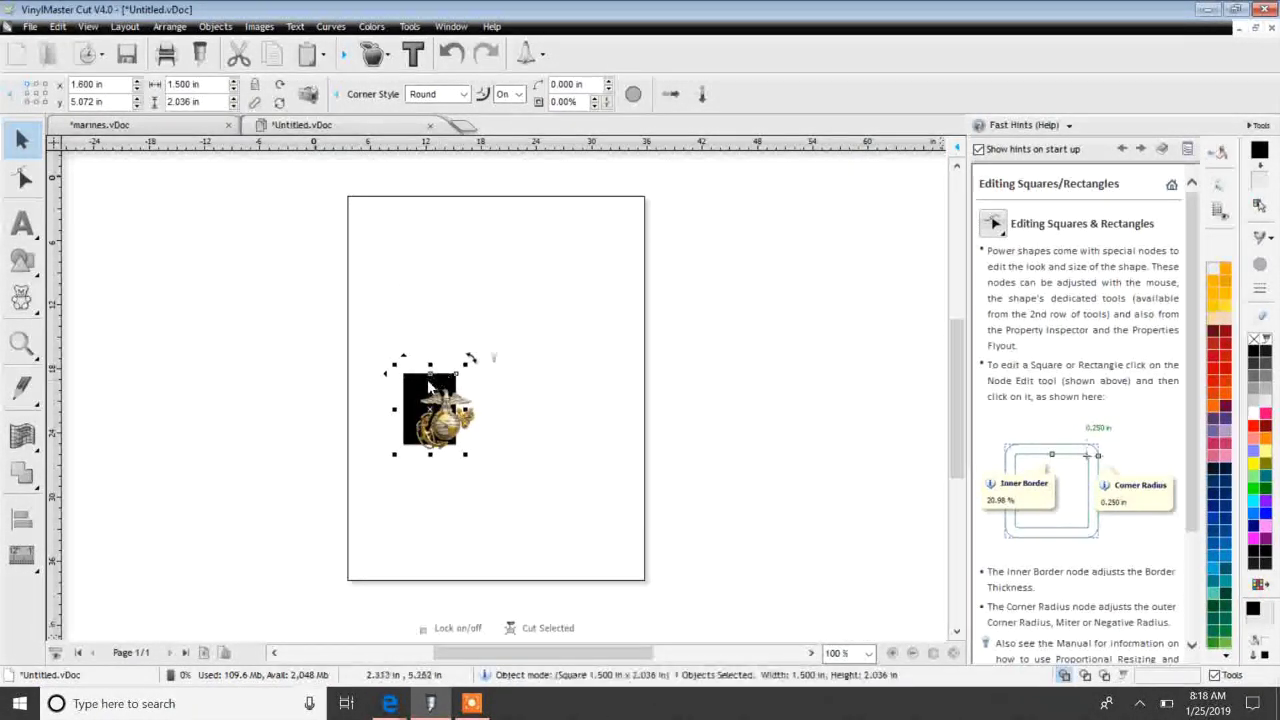
- Move the black rectangle to the upper part of the page and place the emblem and lettering over it
left_click_drag(429, 383, 430, 269)
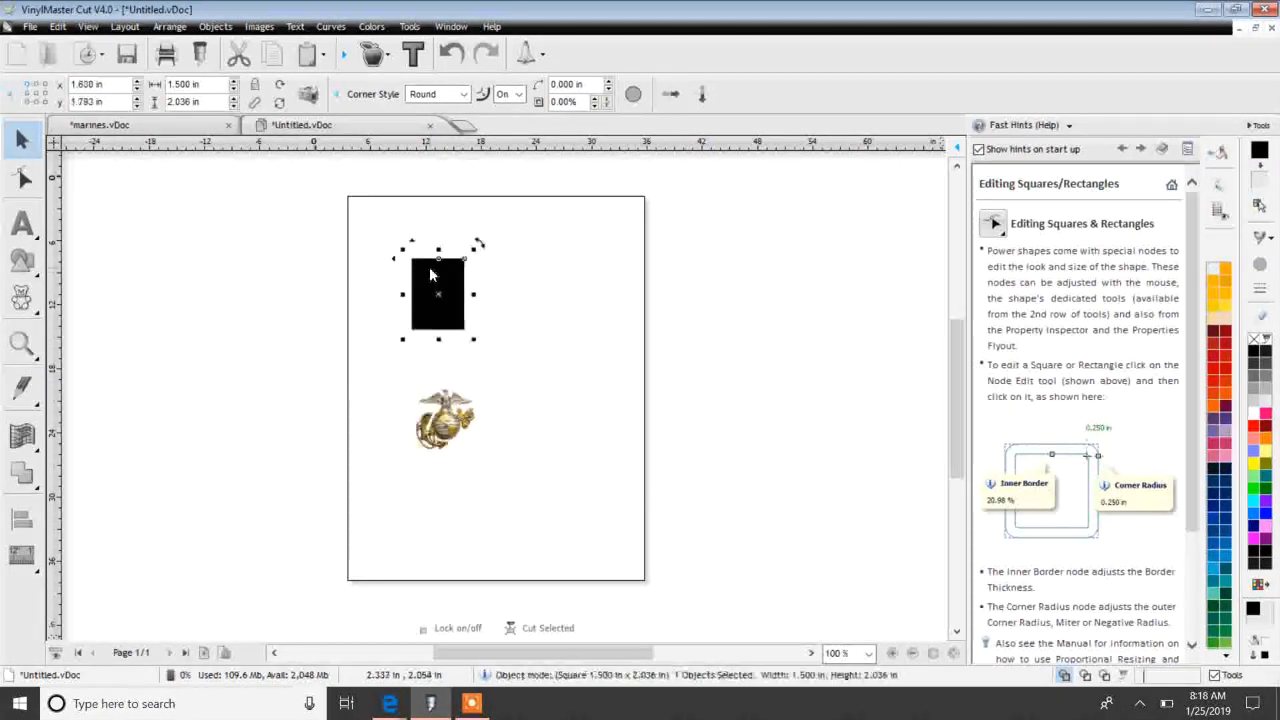
left_click(535, 390)
left_click_drag(530, 363, 440, 291)
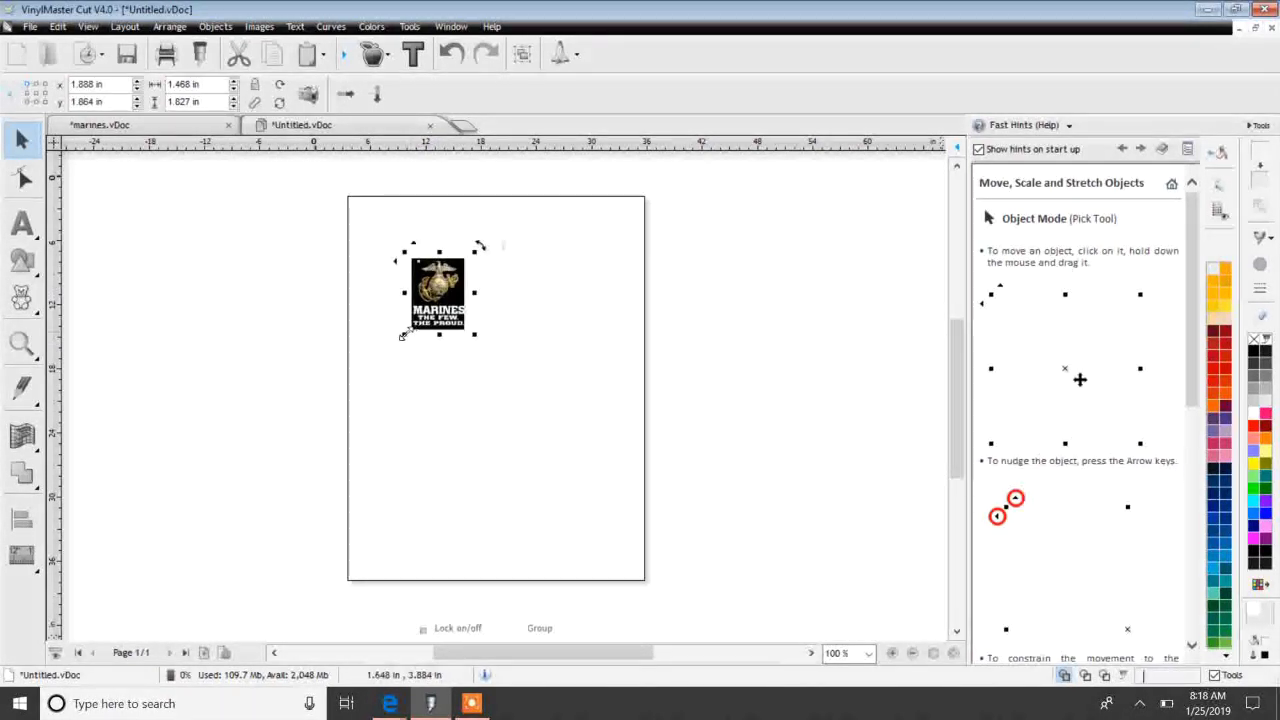
- Scale the emblem and lettering down proportionally to about 0.97 by 1.21 in and position them inside the black rectangle
left_click_drag(401, 336, 424, 314)
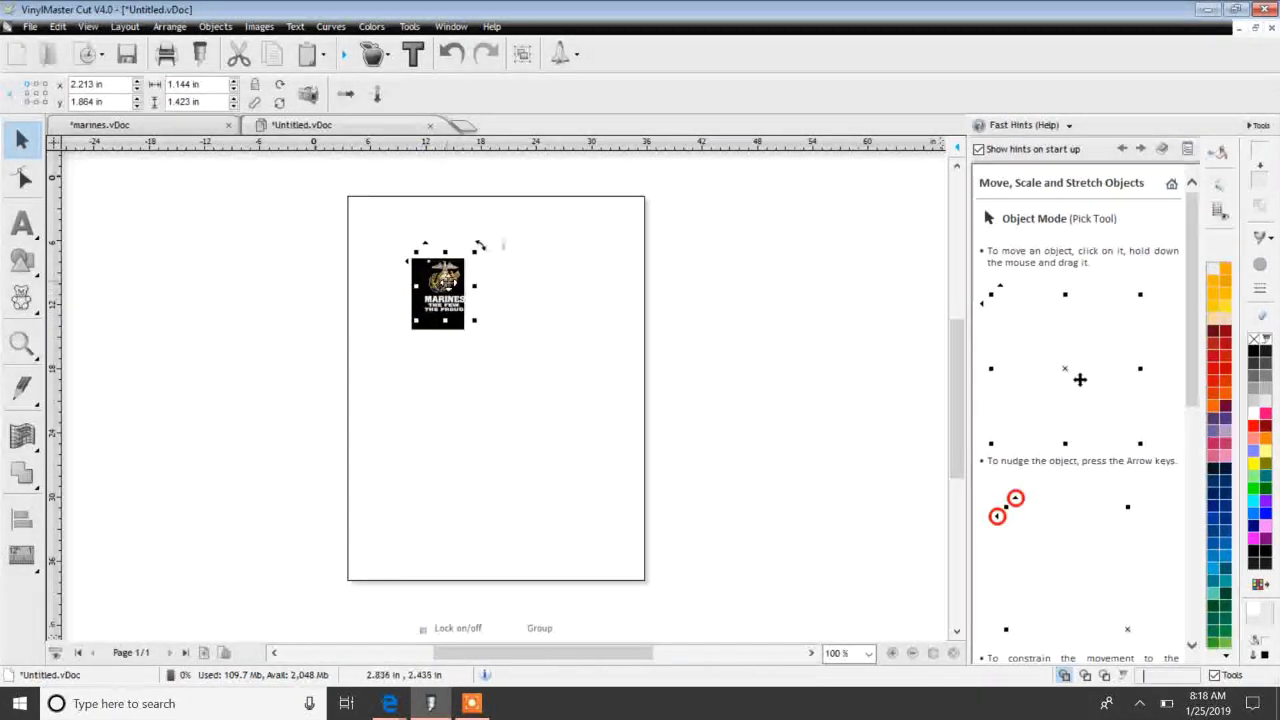
left_click_drag(442, 287, 443, 287)
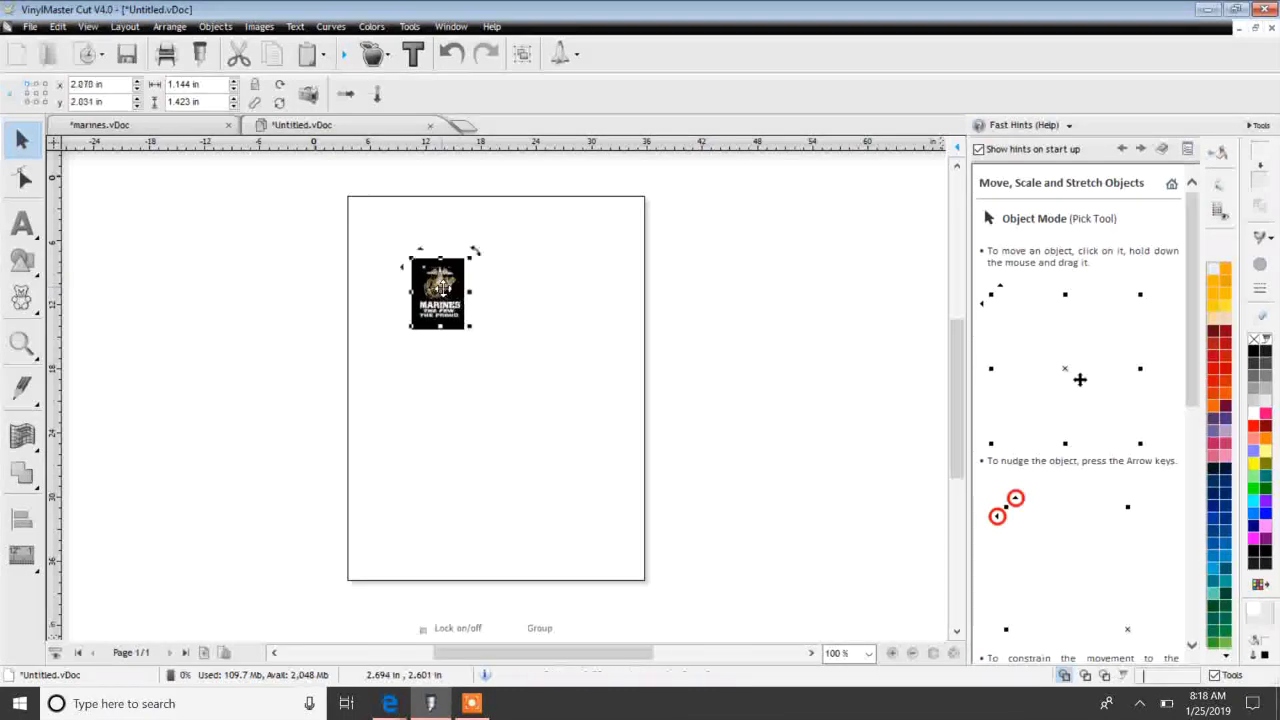
left_click_drag(471, 330, 454, 322)
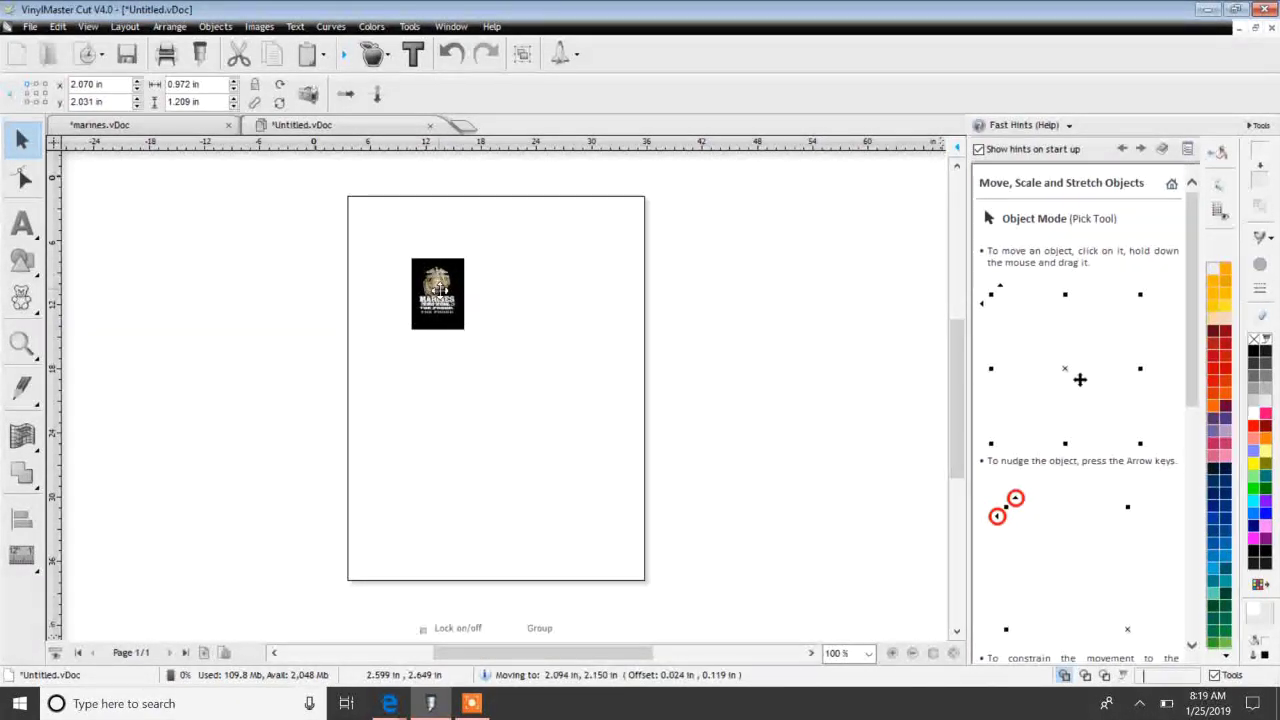
left_click_drag(440, 290, 415, 318)
left_click(461, 434)
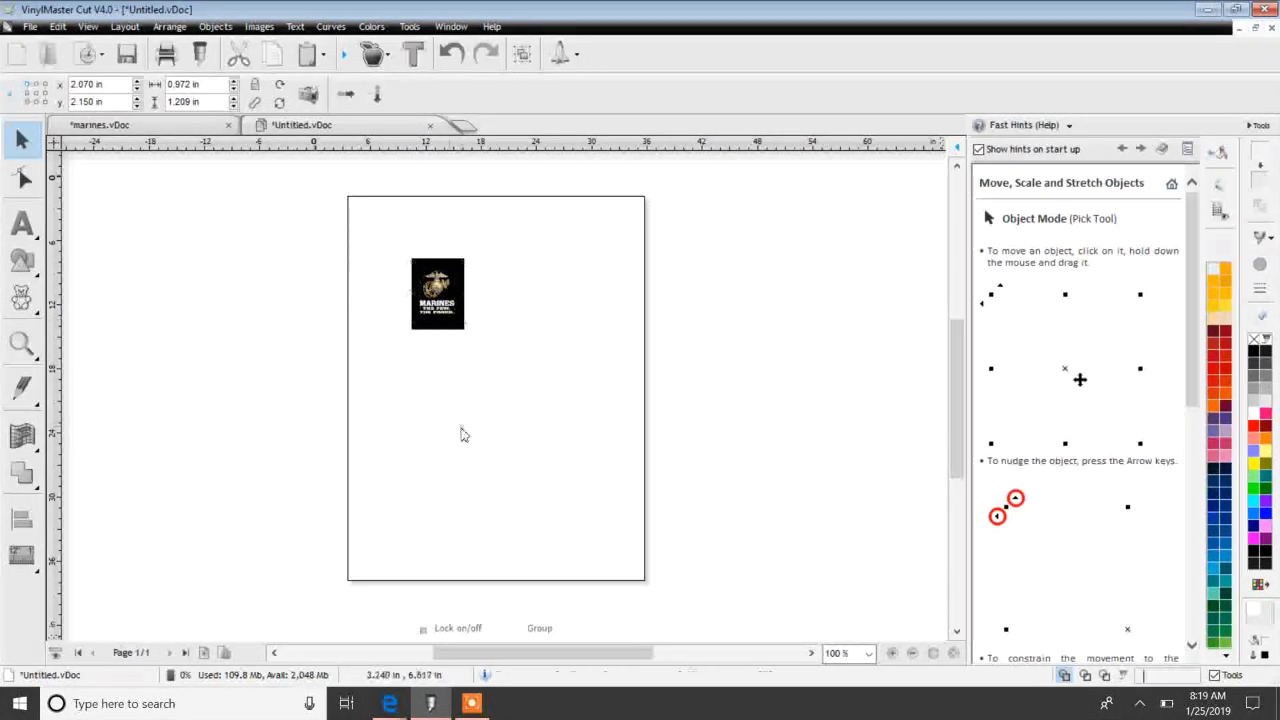
- Reduce the emblem and lettering to about 0.91 by 1.13 in and center them on the black rectangle
left_click(897, 662)
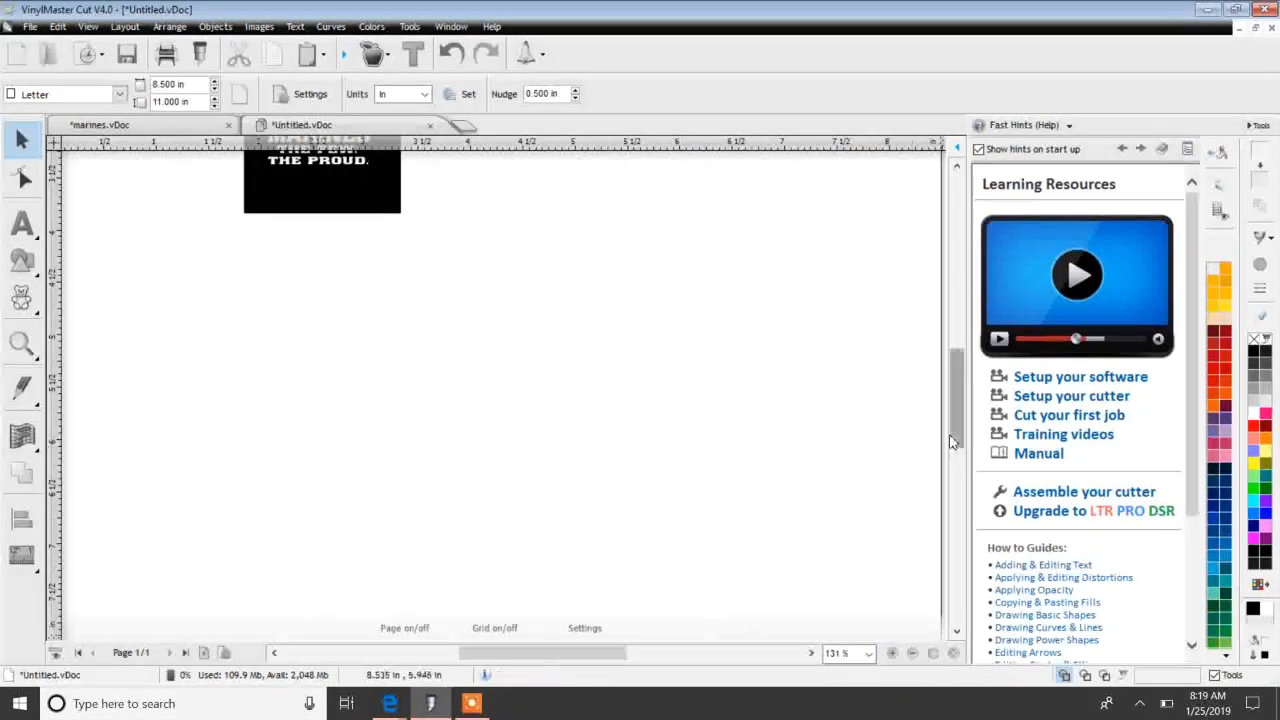
scroll(952, 442, "up", 3)
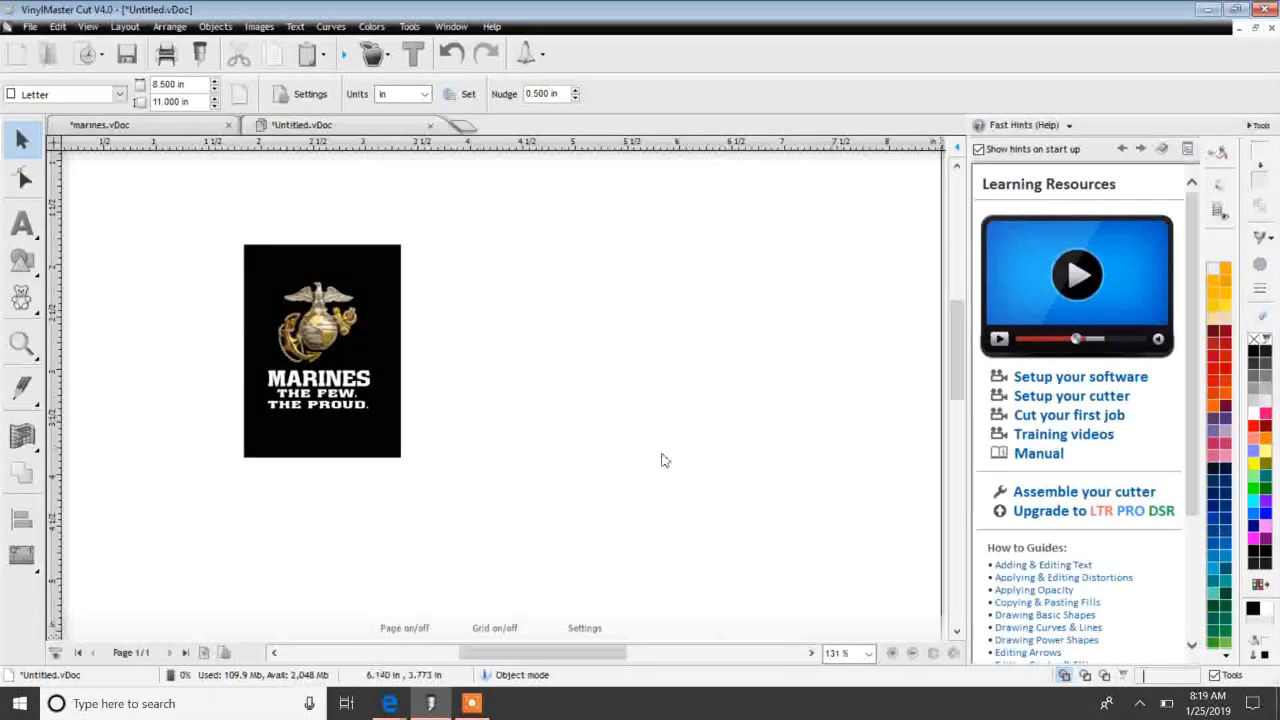
left_click_drag(543, 429, 194, 276)
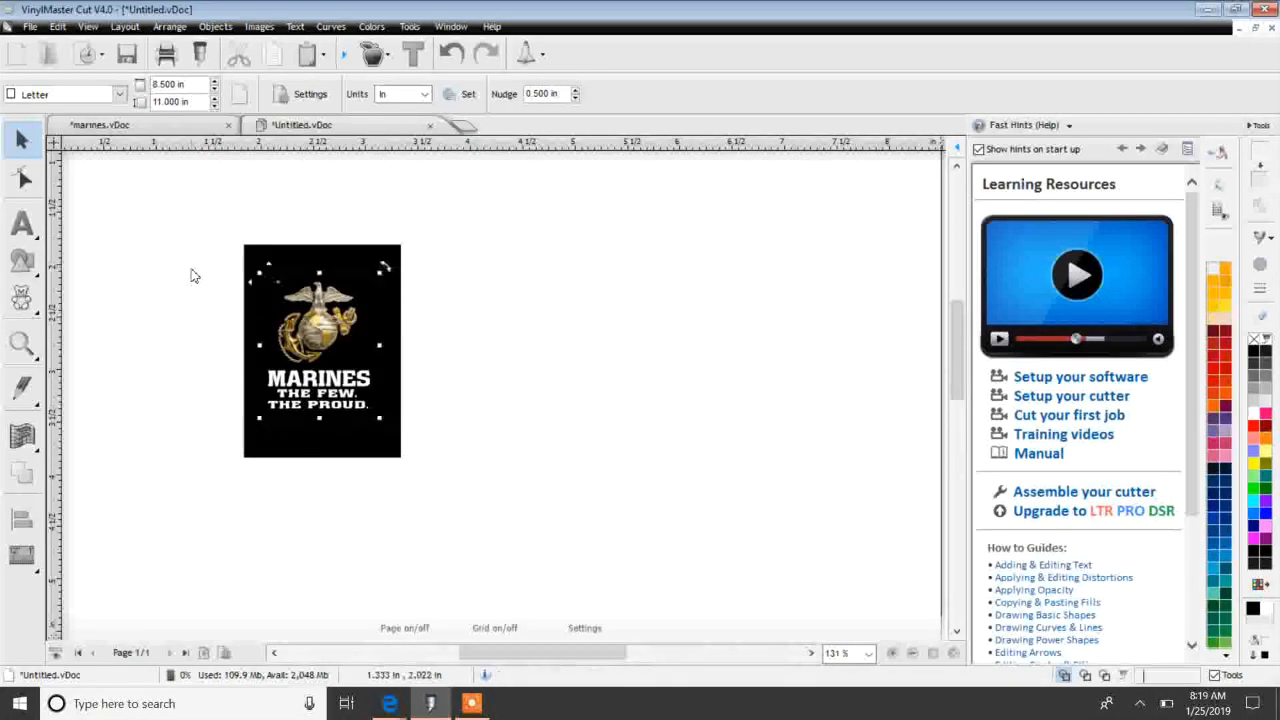
left_click_drag(320, 329, 323, 331)
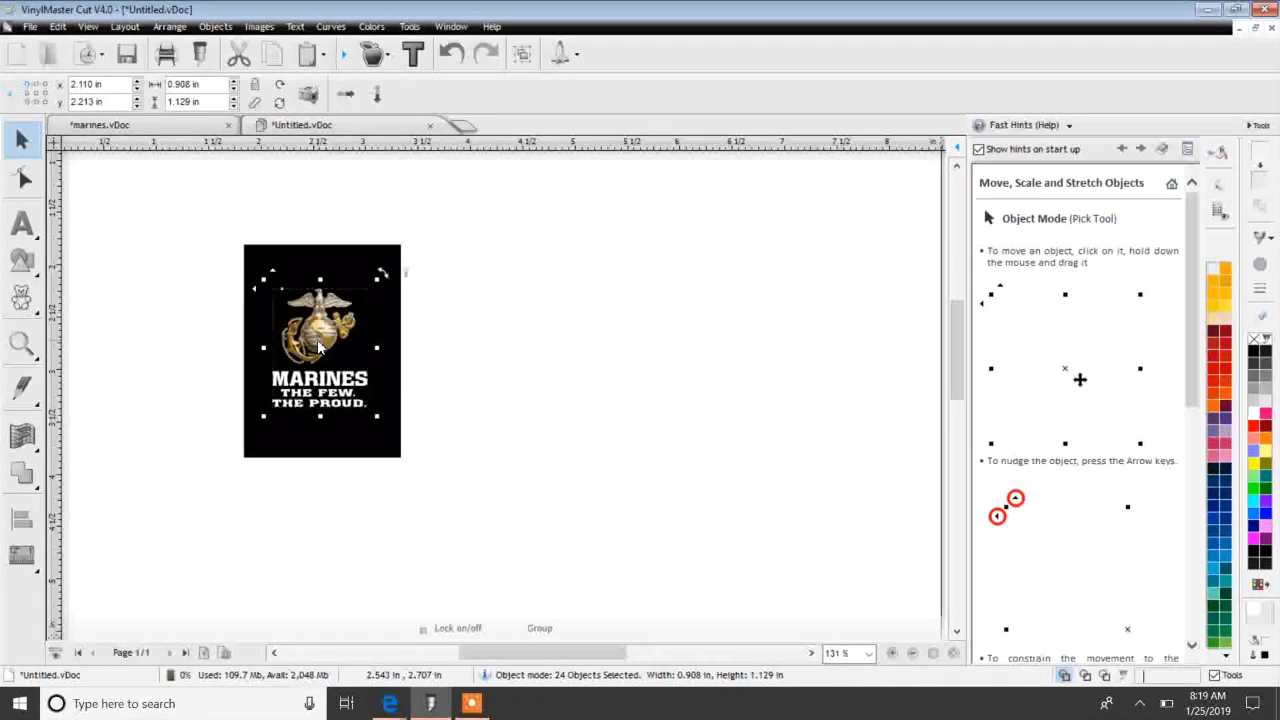
left_click_drag(318, 346, 322, 346)
left_click(512, 395)
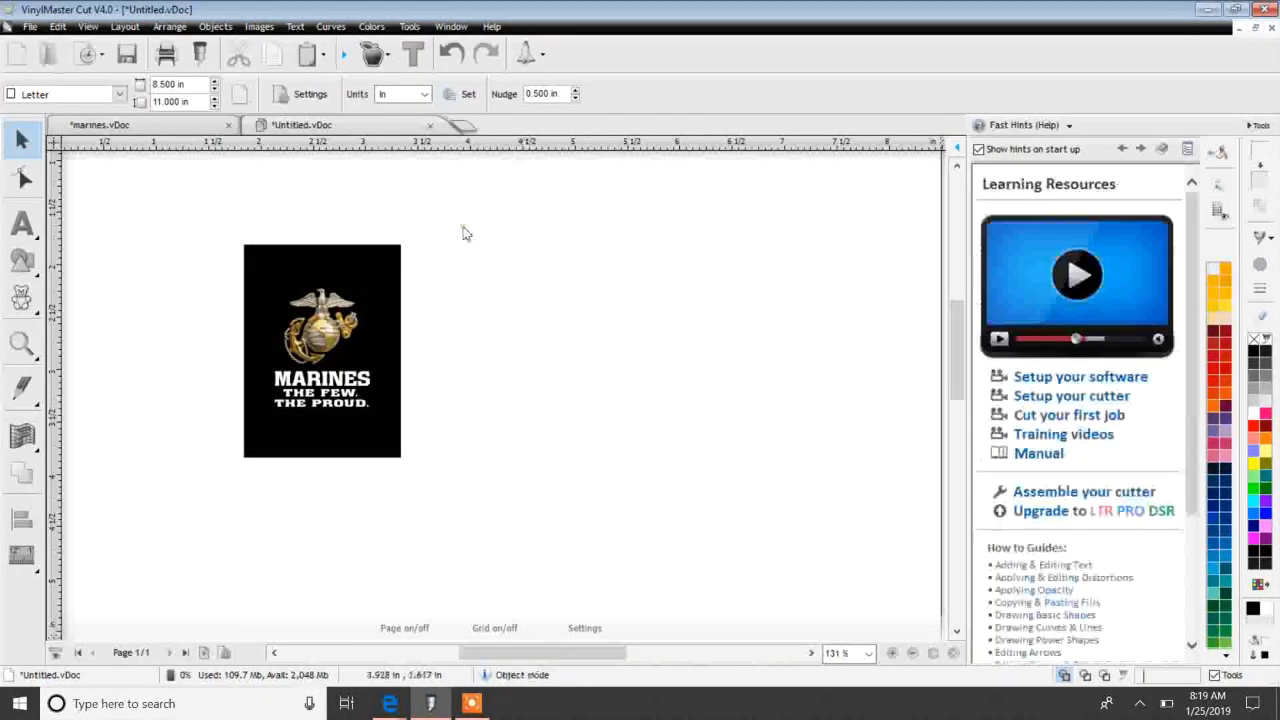
left_click_drag(476, 219, 192, 519)
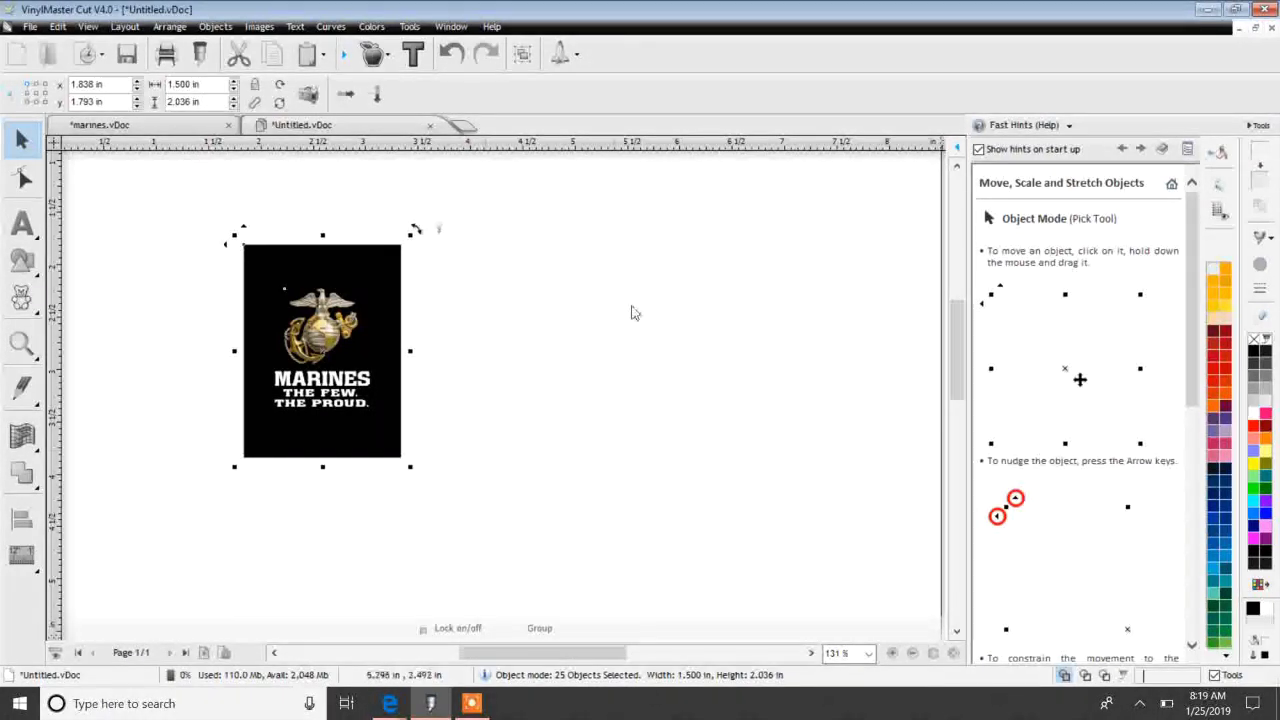
left_click(225, 217)
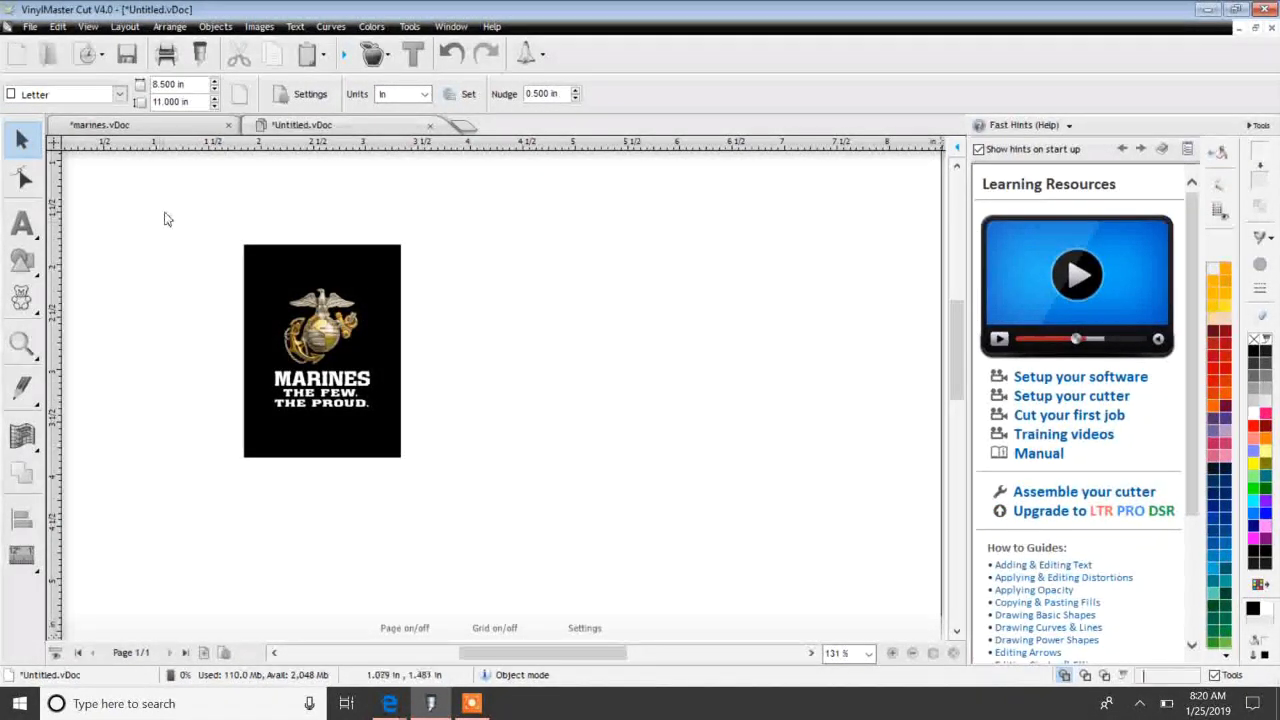
left_click_drag(177, 220, 517, 564)
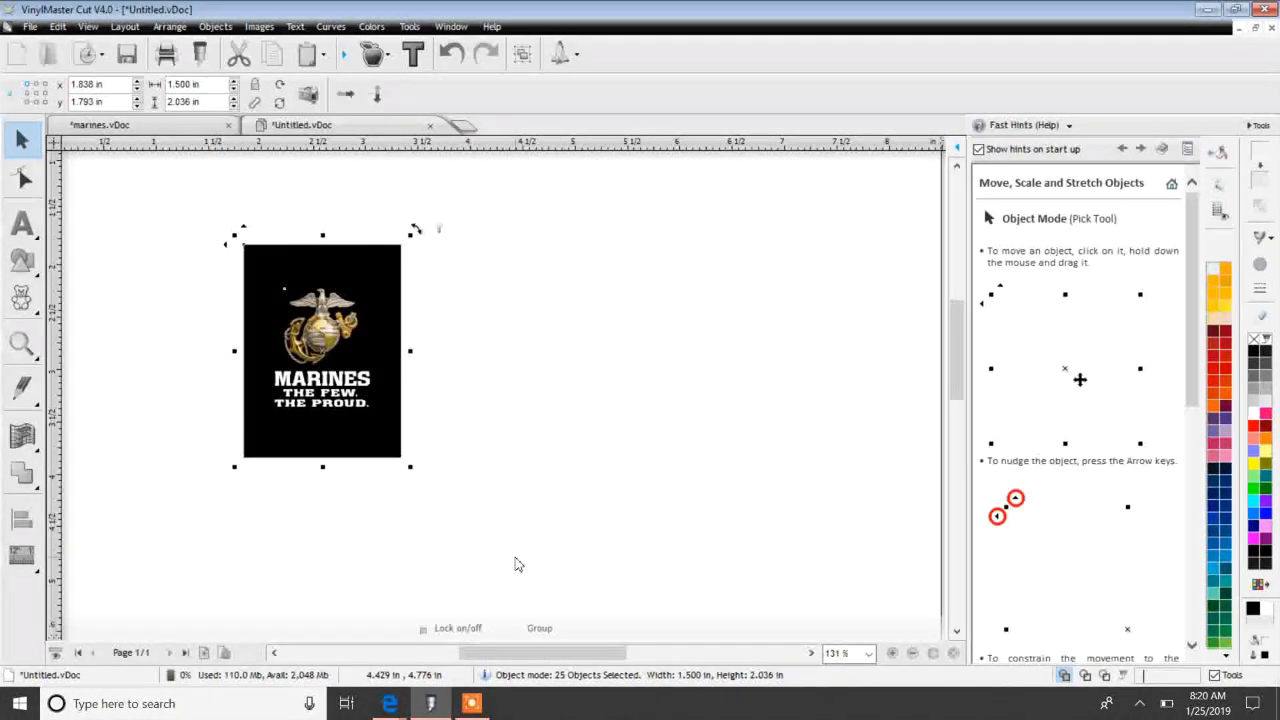
left_click(517, 564)
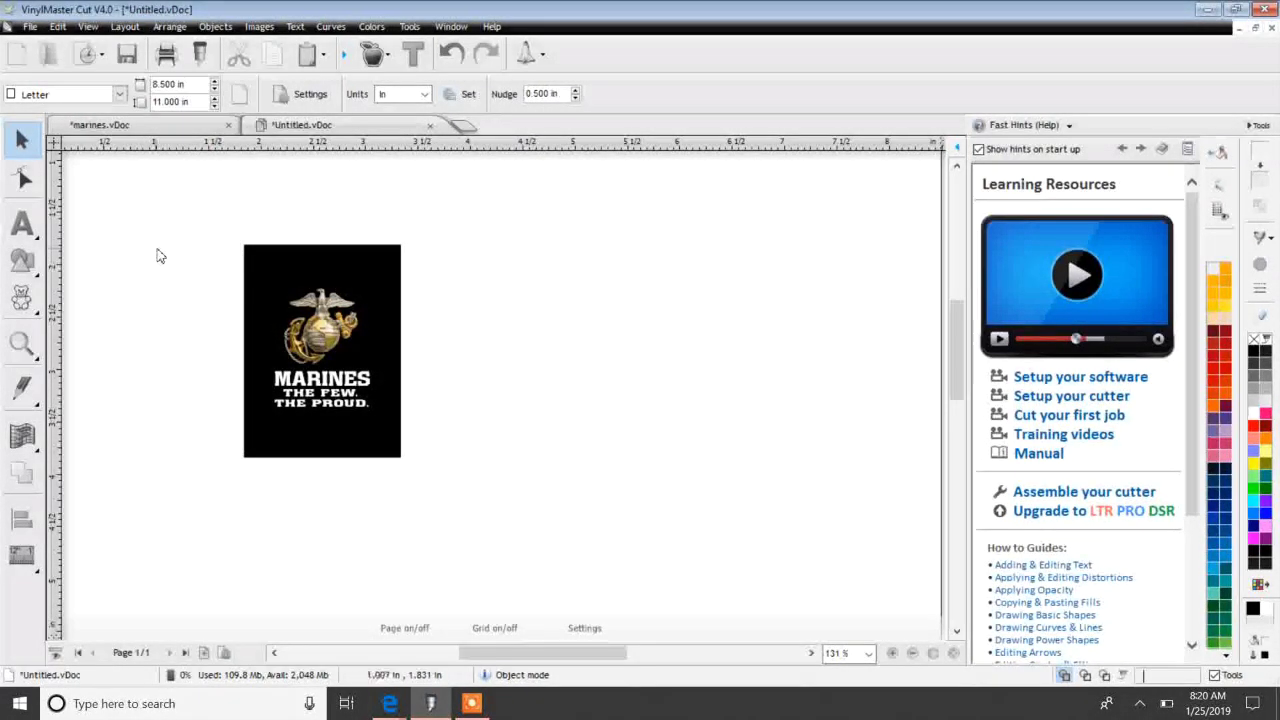
left_click_drag(156, 248, 225, 365)
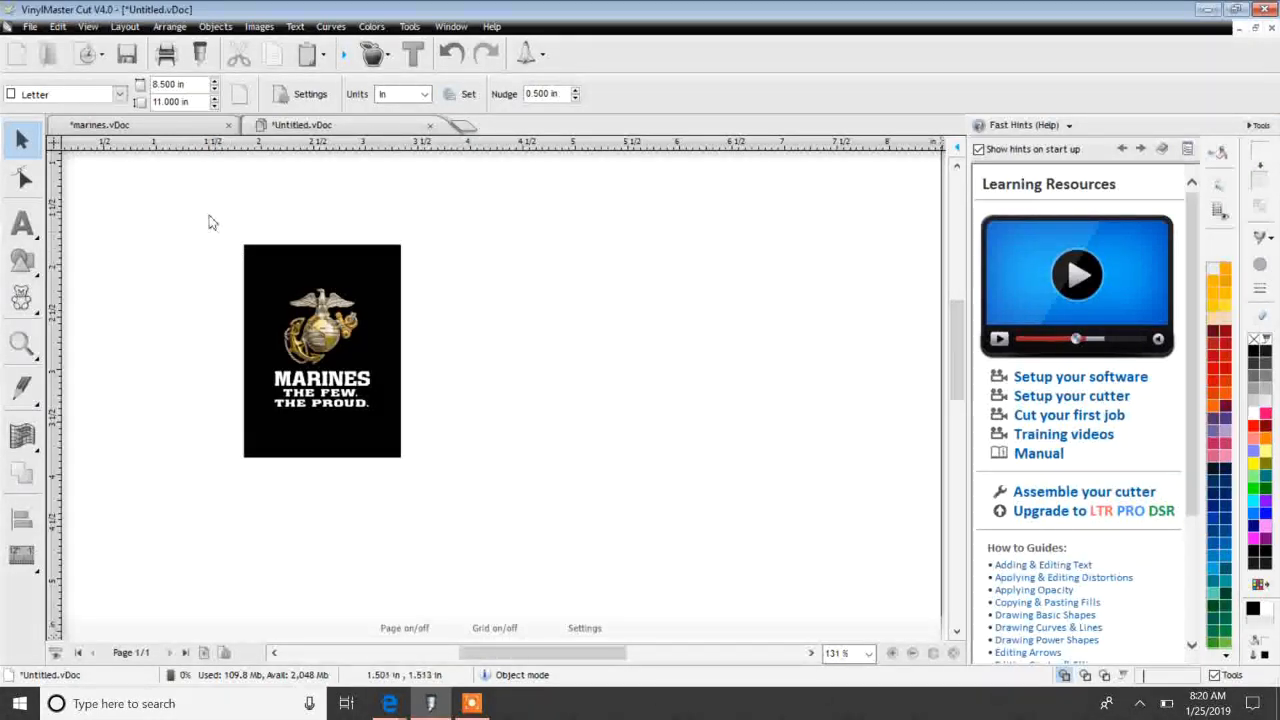
left_click_drag(209, 216, 196, 356)
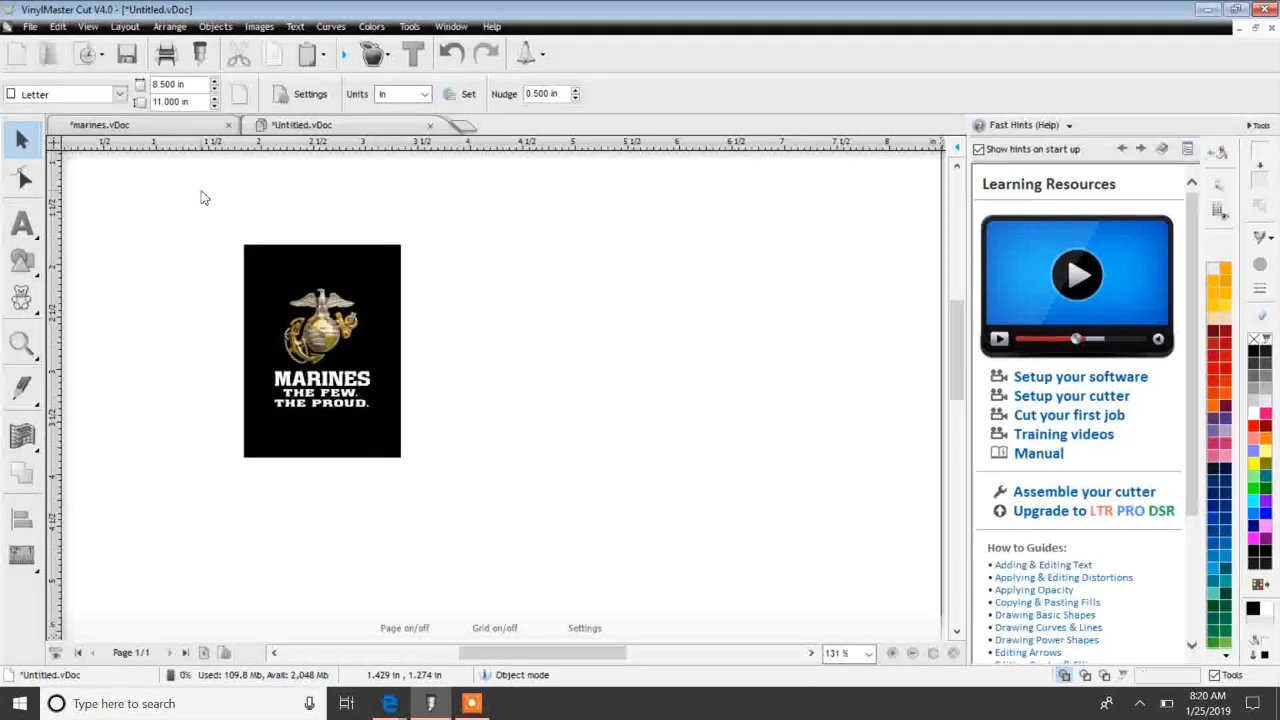
- Check the design's placement on the page in the print preview and close it without printing
left_click(29, 26)
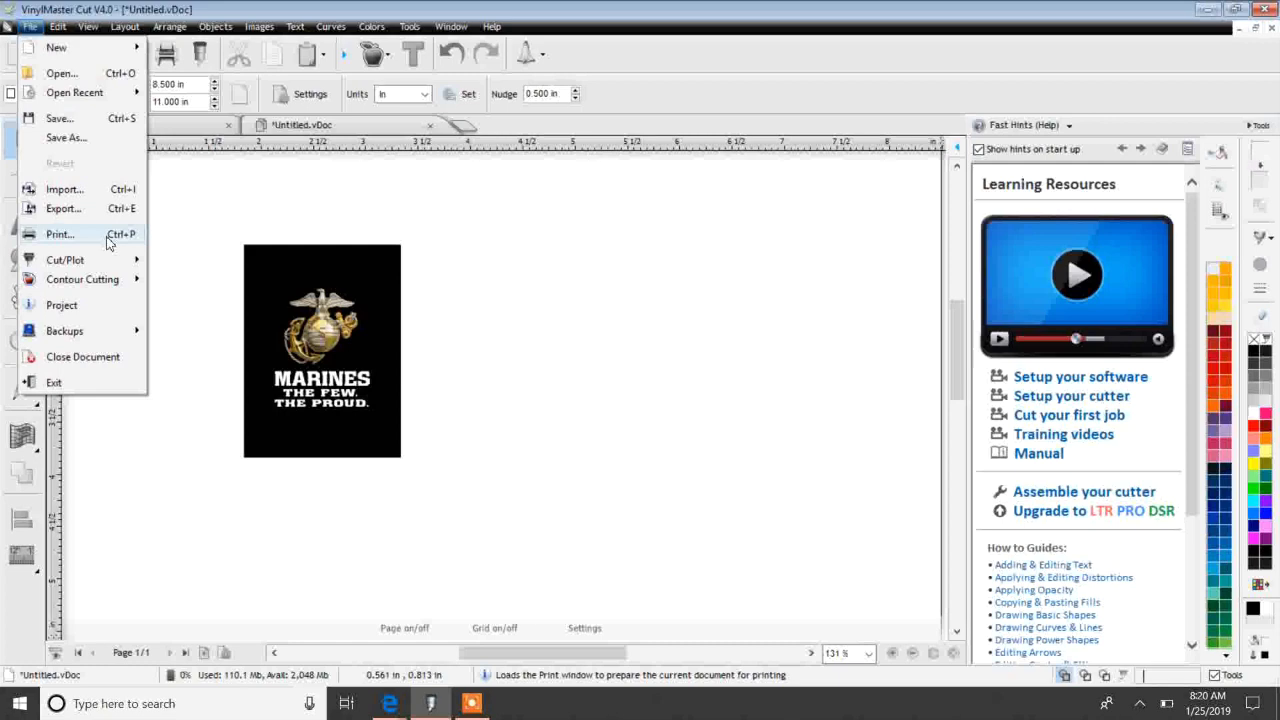
left_click(60, 234)
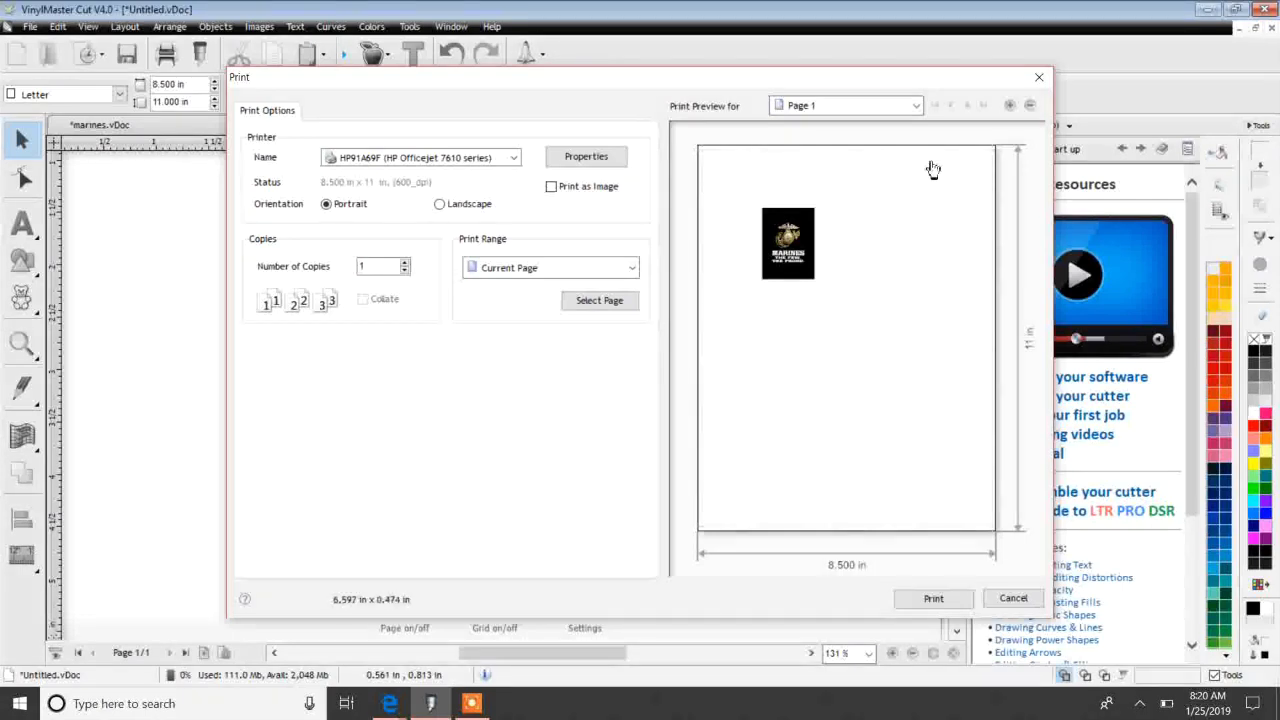
left_click(1040, 80)
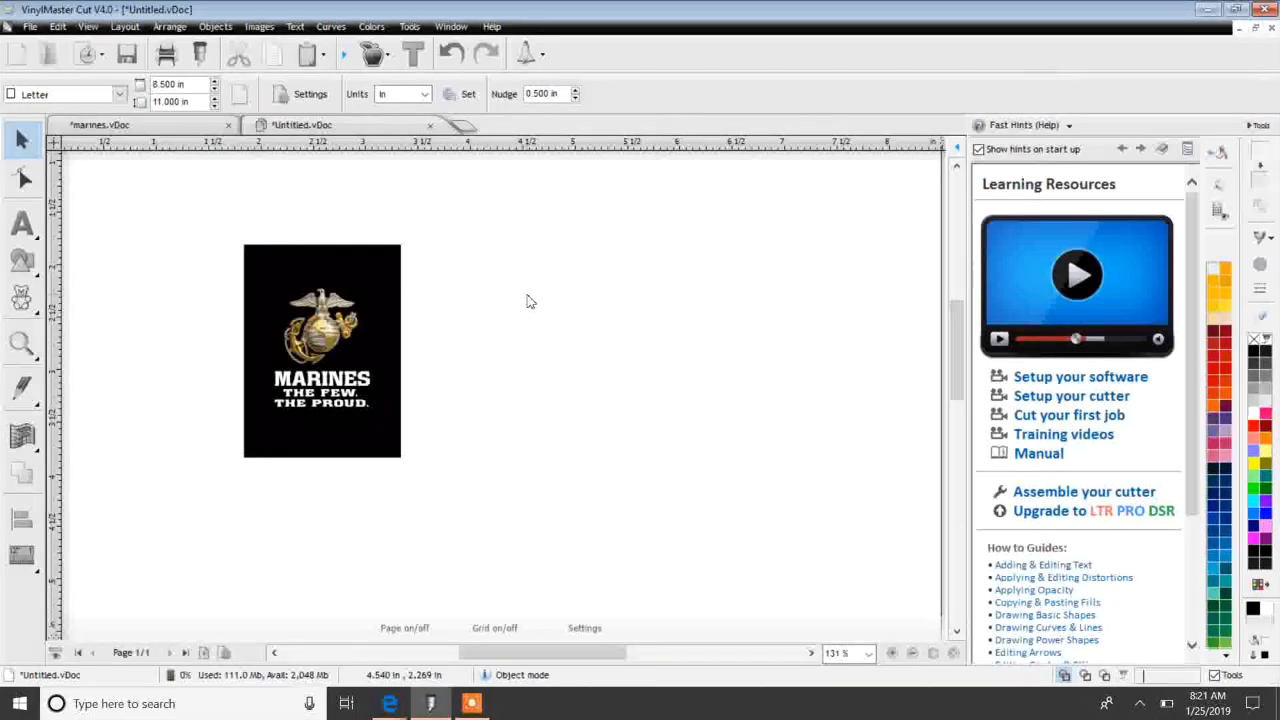